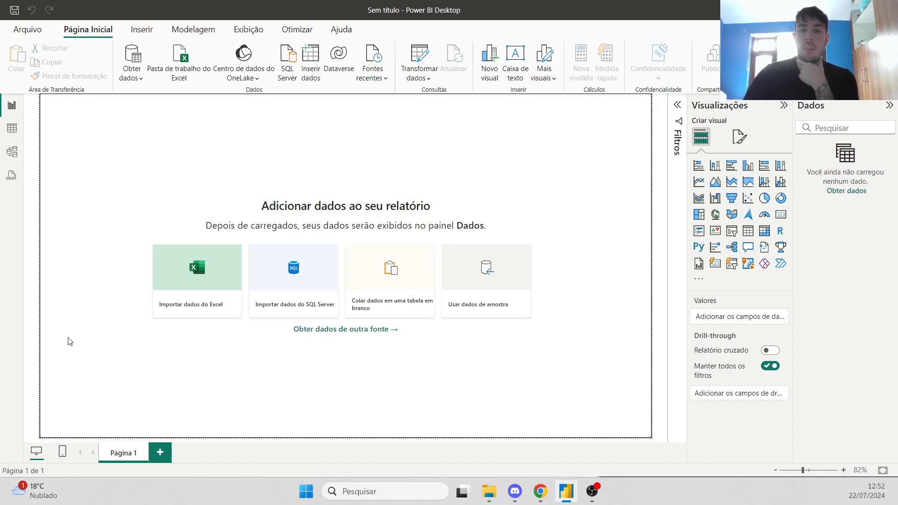
Import the Orders sheet from the global_superstore_2016 Excel workbook and open it for data transformation.
click(208, 288)
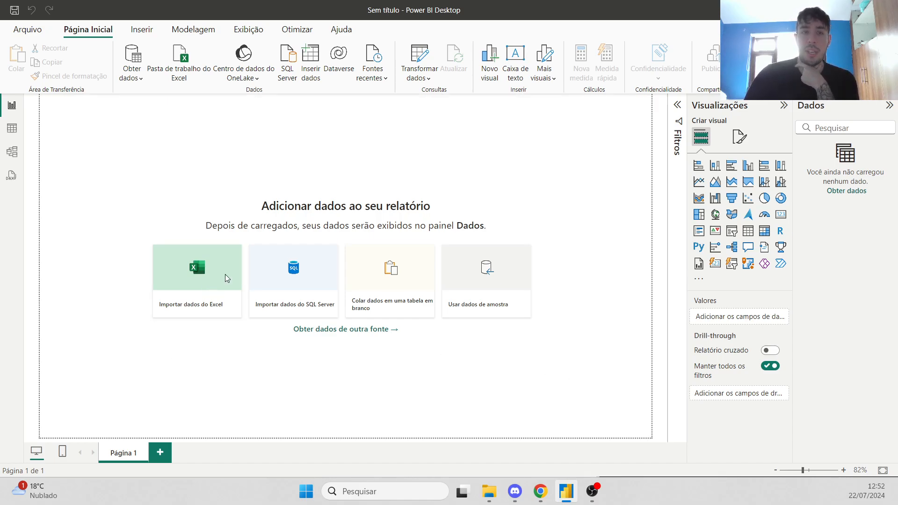
click(166, 115)
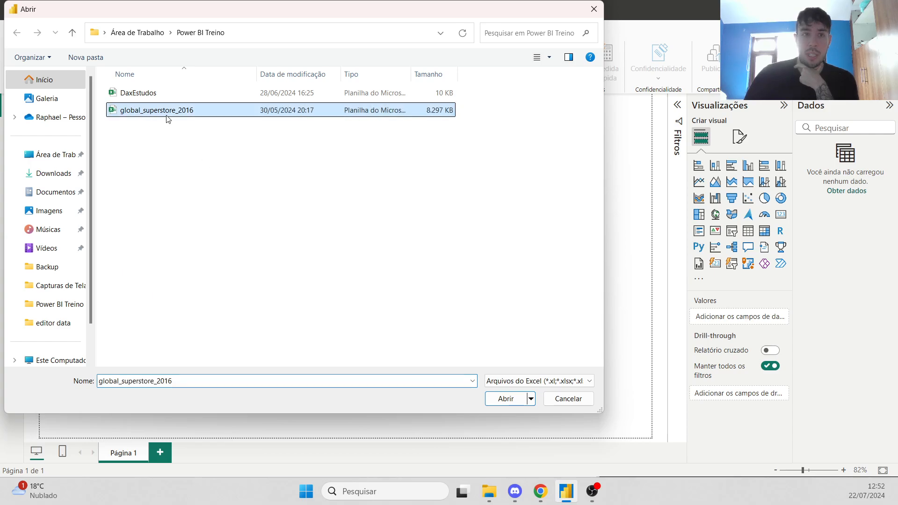
click(491, 397)
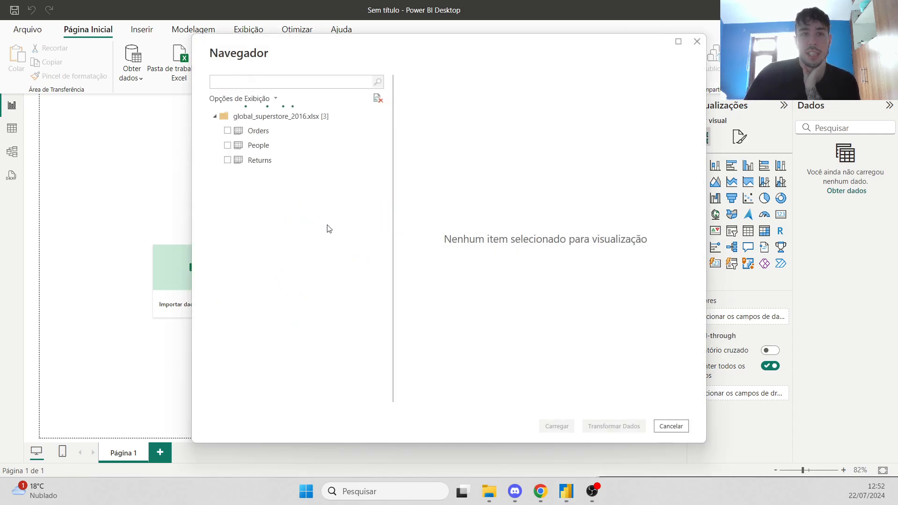
click(227, 131)
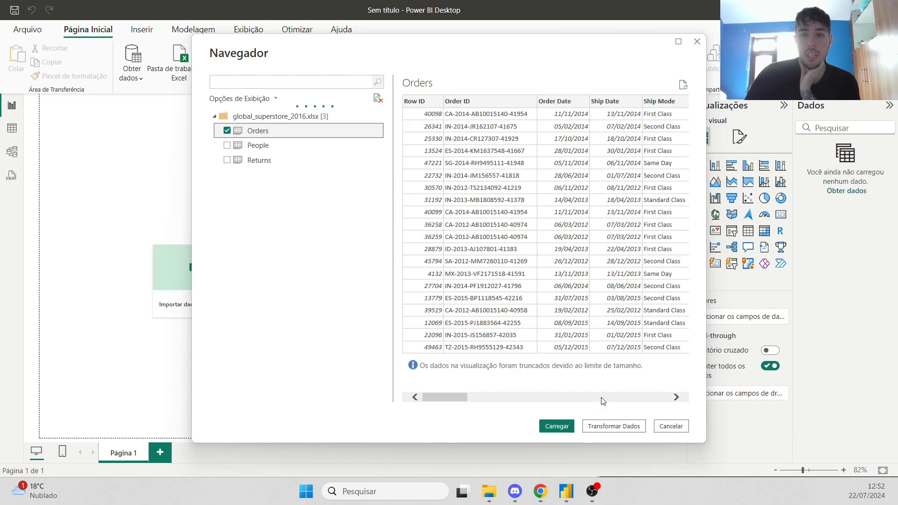
click(603, 426)
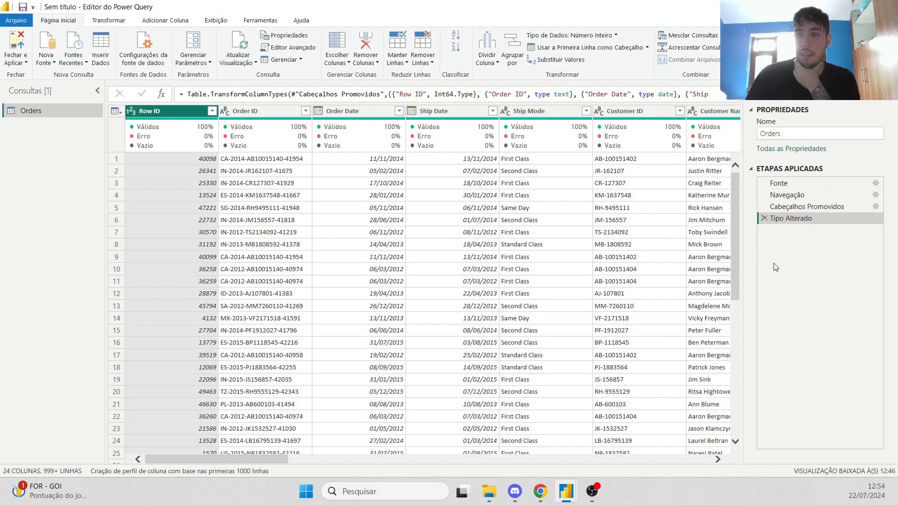
Review the Orders query at each applied step, from Fonte through Navegação and Cabeçalhos Promovidos to Tipo Alterado.
click(780, 182)
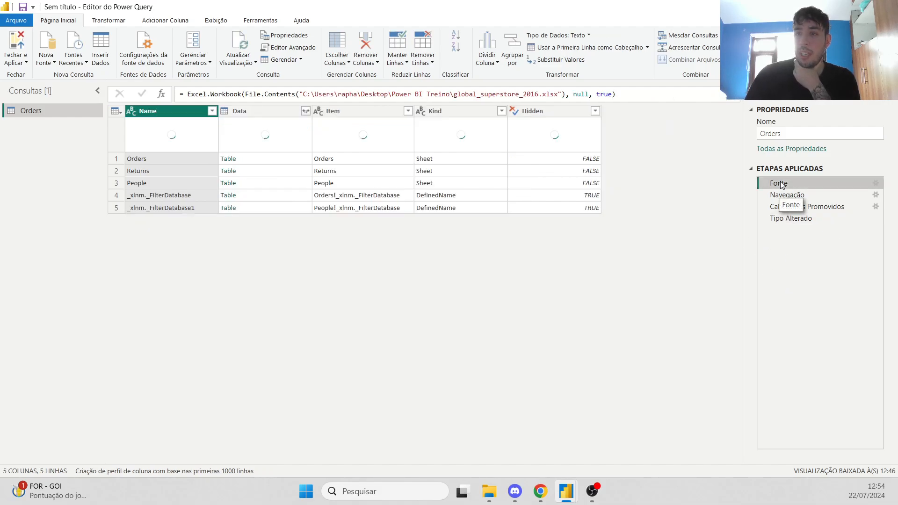
click(797, 194)
click(789, 182)
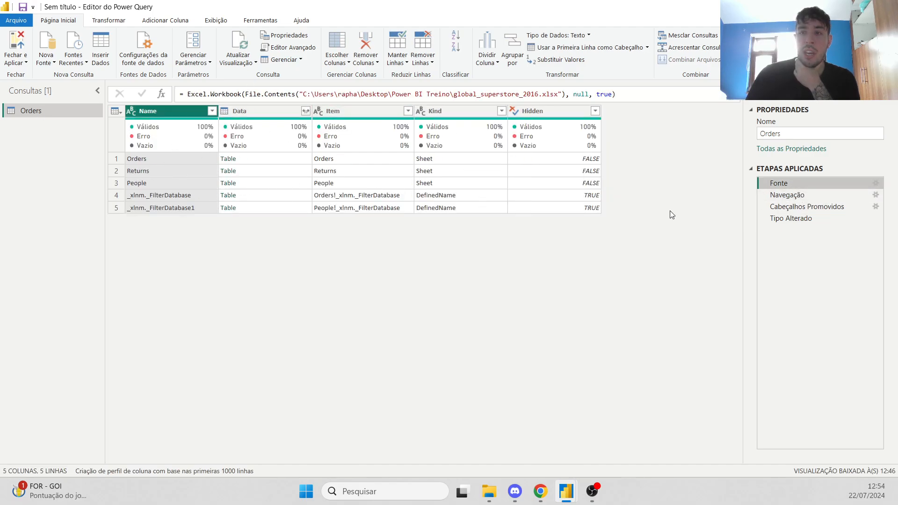
click(776, 196)
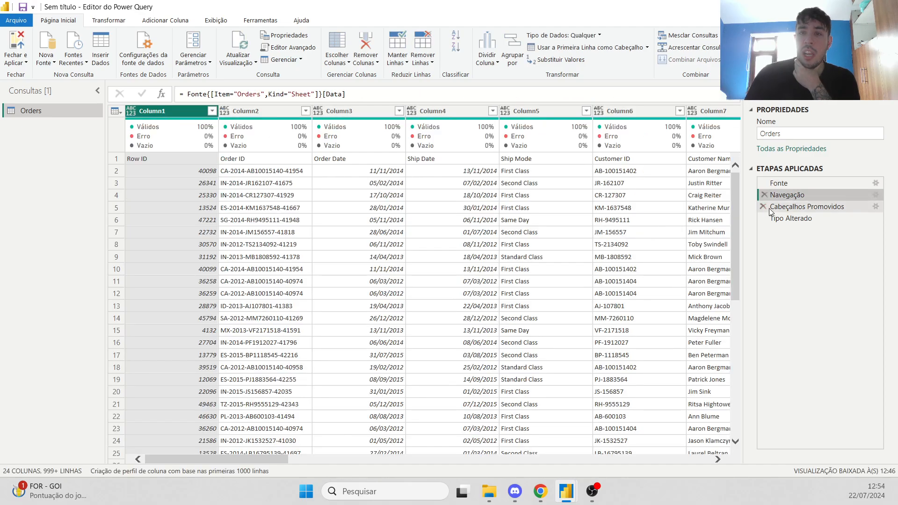
click(794, 207)
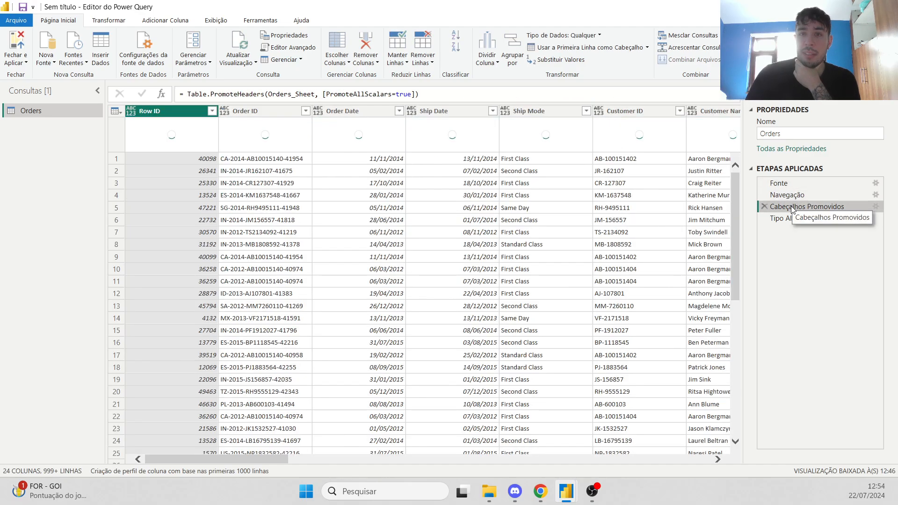
click(786, 194)
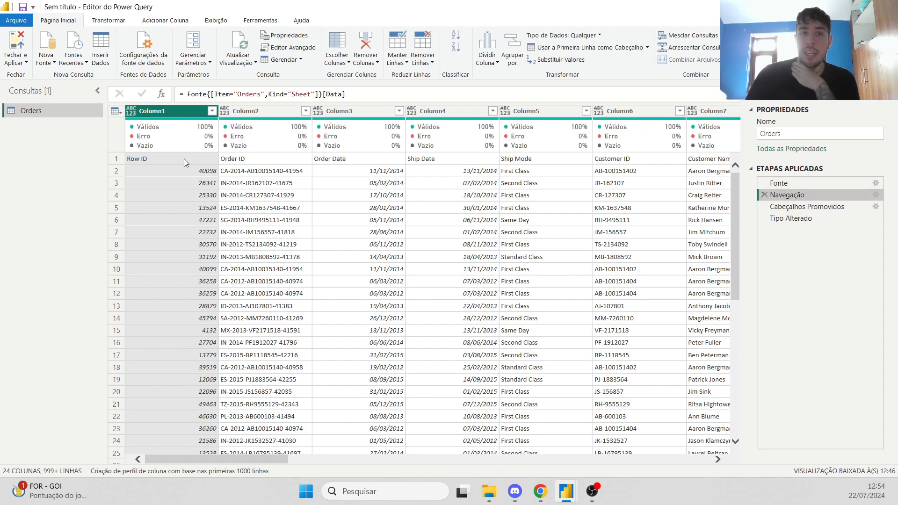
click(117, 159)
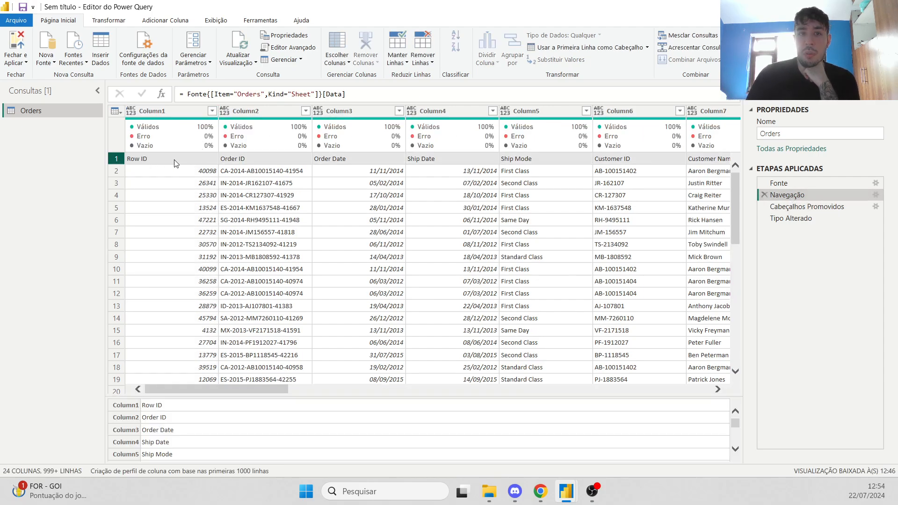
click(789, 207)
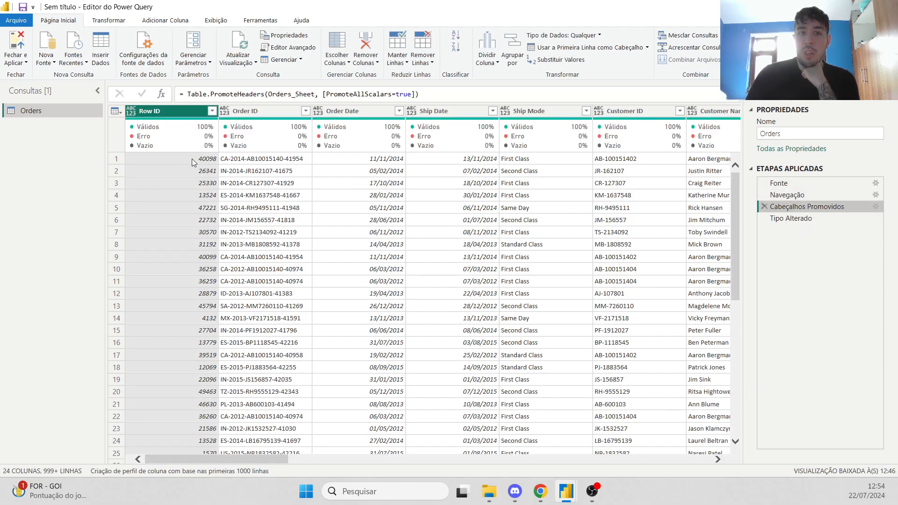
click(787, 195)
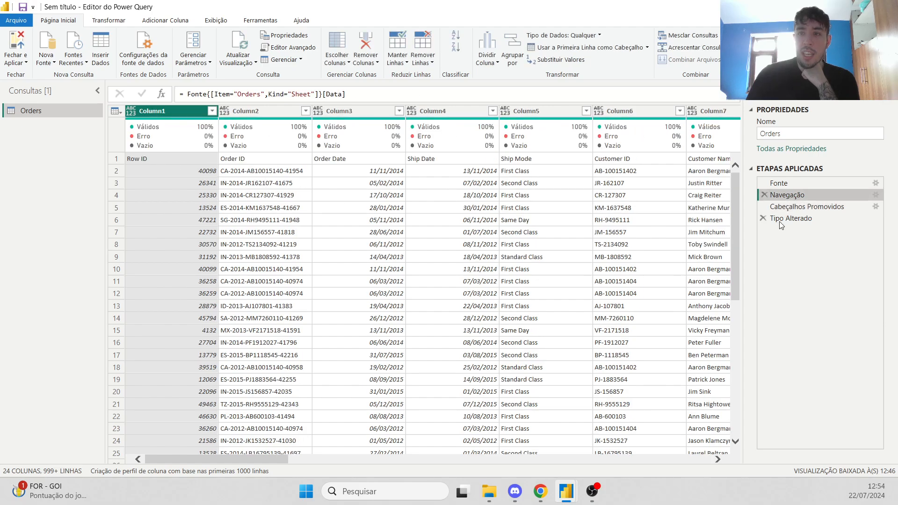
click(795, 206)
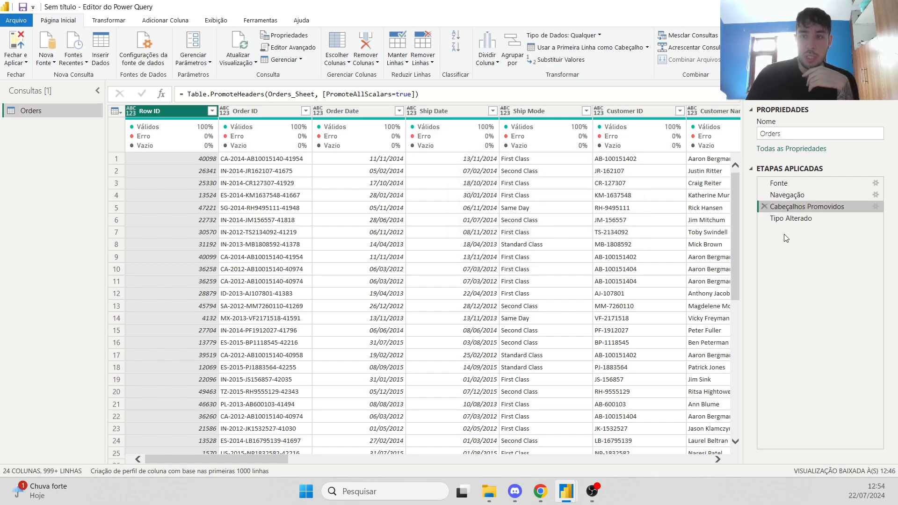
click(790, 220)
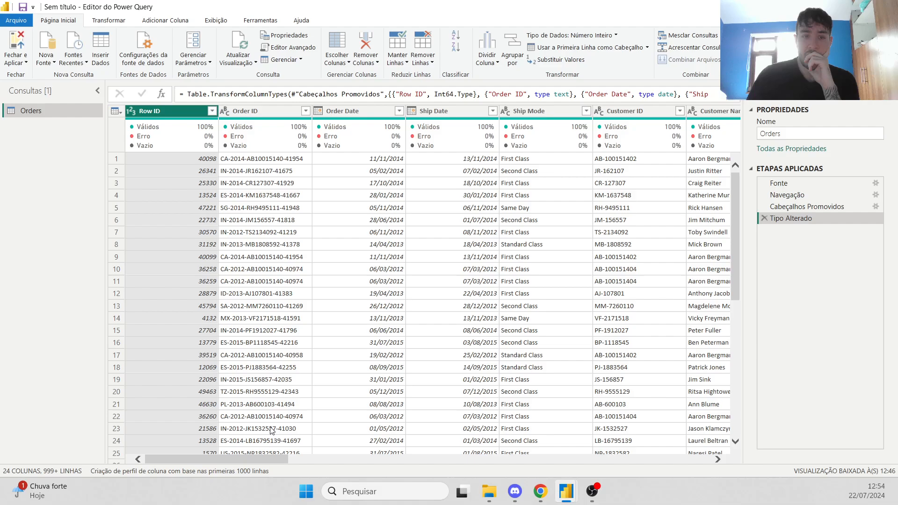
Remove all columns from Customer ID through Order Priority in the Orders query.
drag(253, 460, 288, 462)
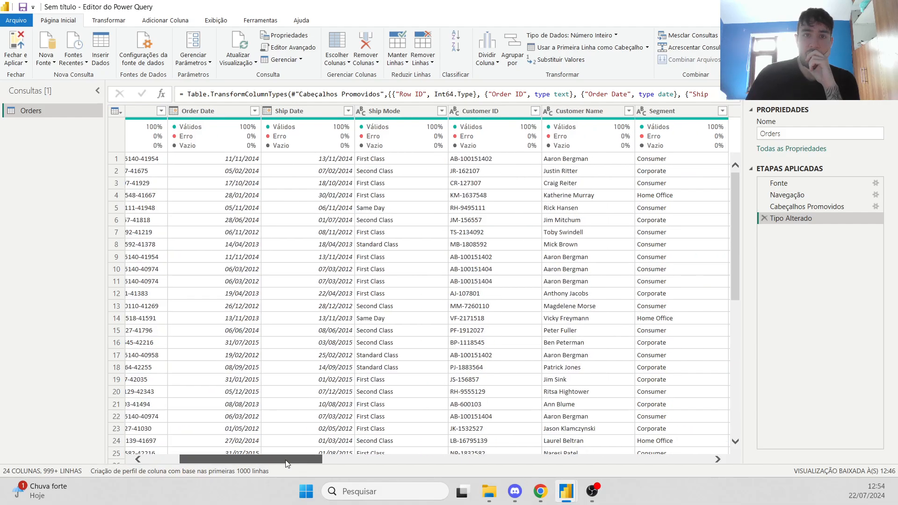
click(481, 111)
drag(314, 462, 701, 461)
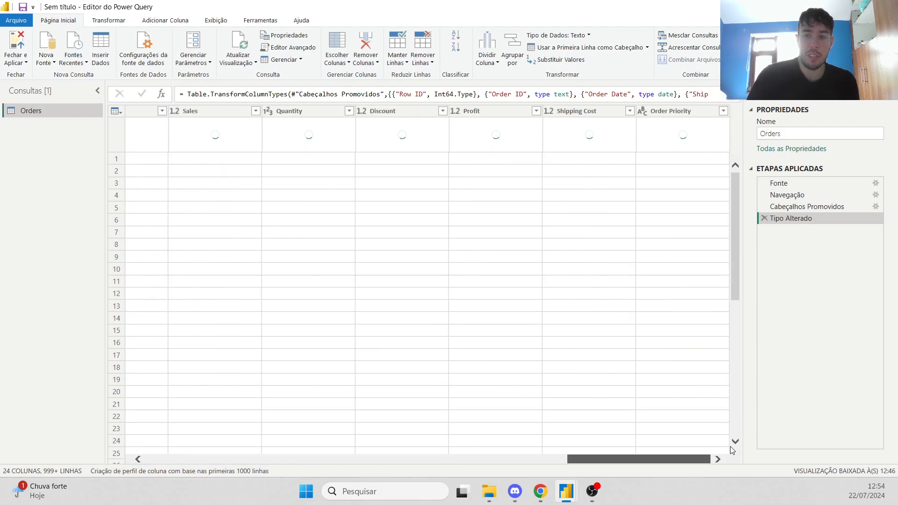
shift+click(659, 113)
right_click(659, 114)
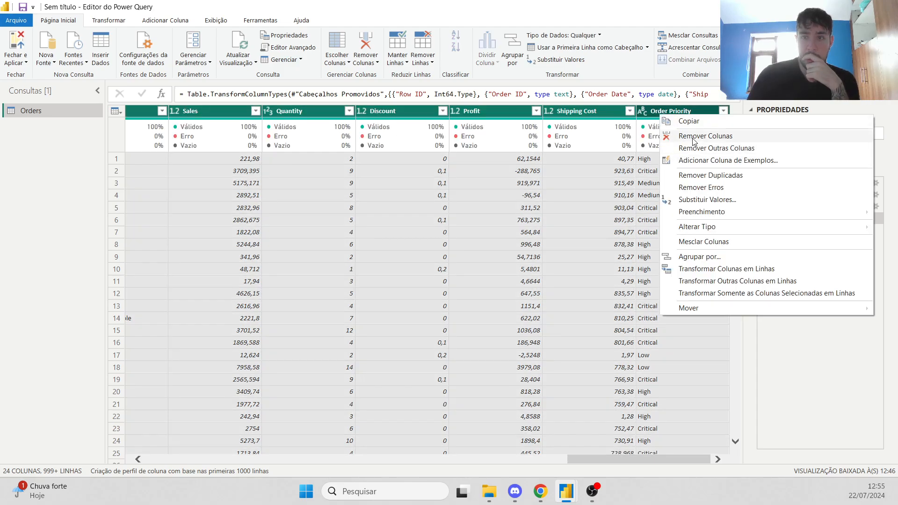
click(694, 136)
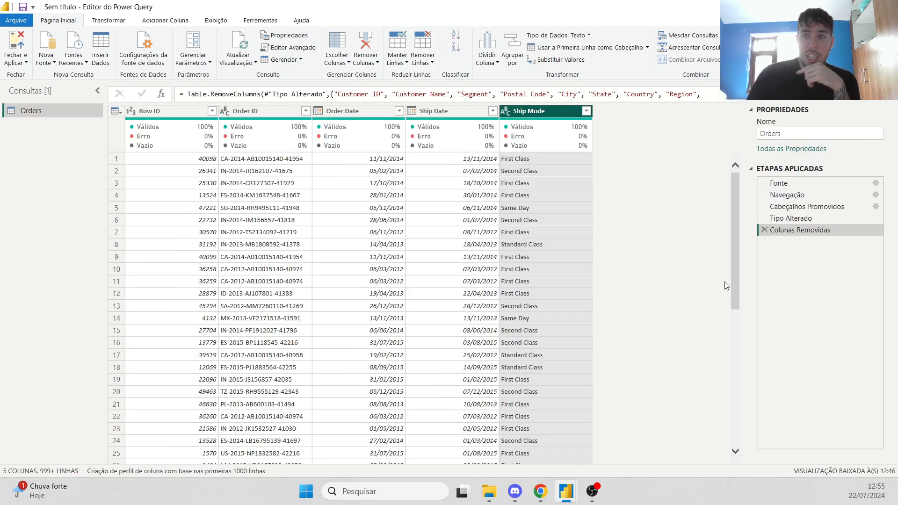
Compare the table before and after the column removal by switching between Cabeçalhos Promovidos, Tipo Alterado and Colunas Removidas.
click(795, 219)
click(800, 229)
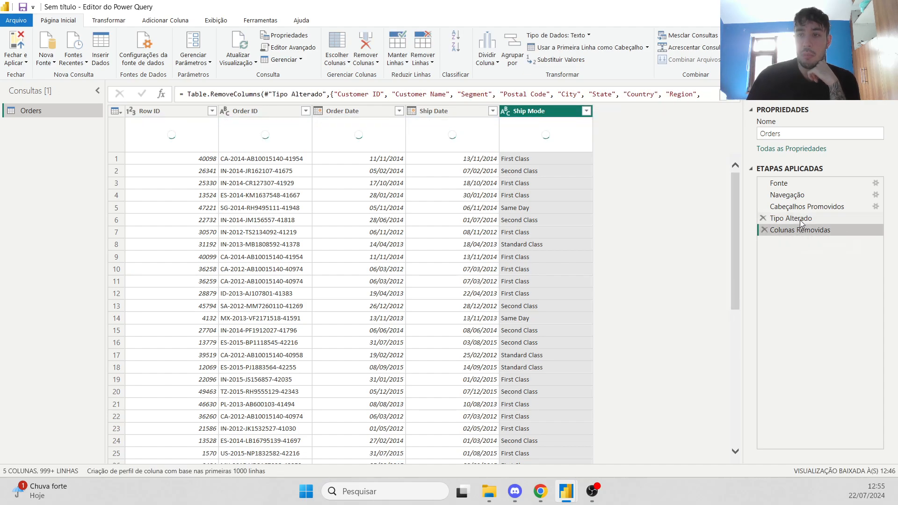
click(800, 218)
click(804, 207)
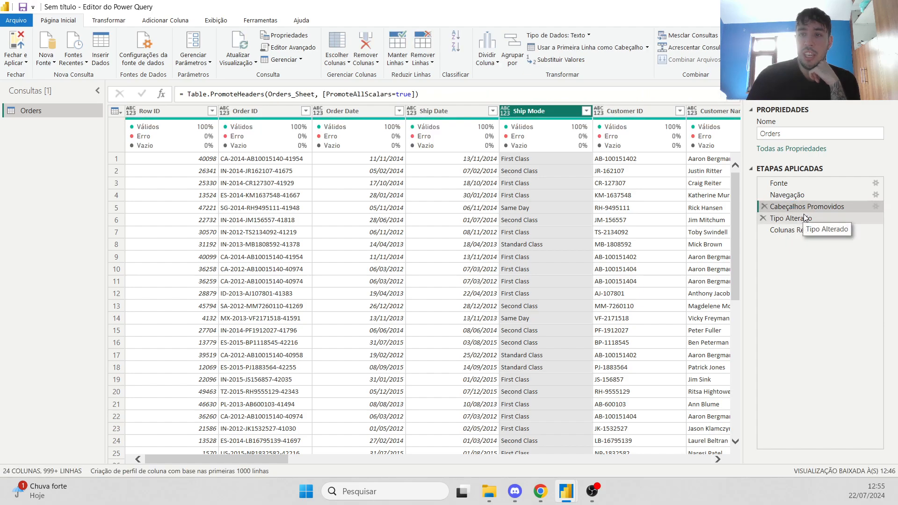
click(805, 217)
drag(276, 461, 201, 457)
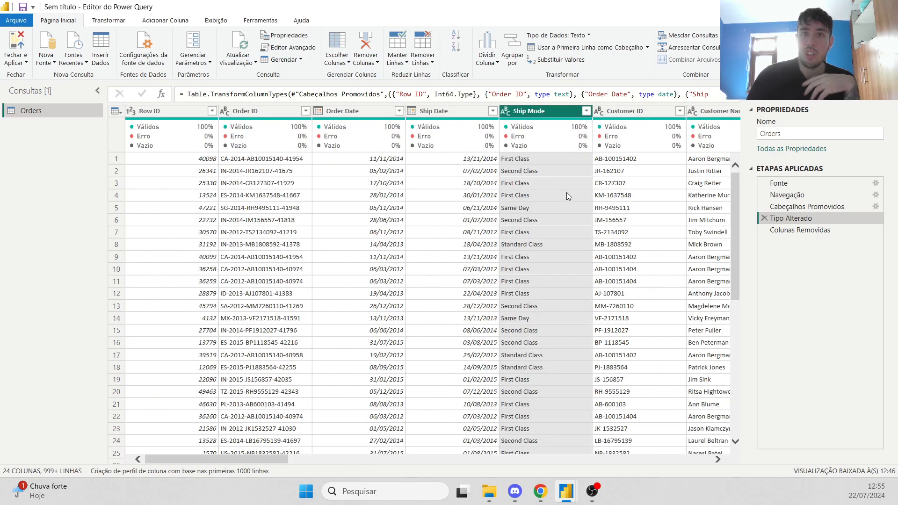
click(795, 231)
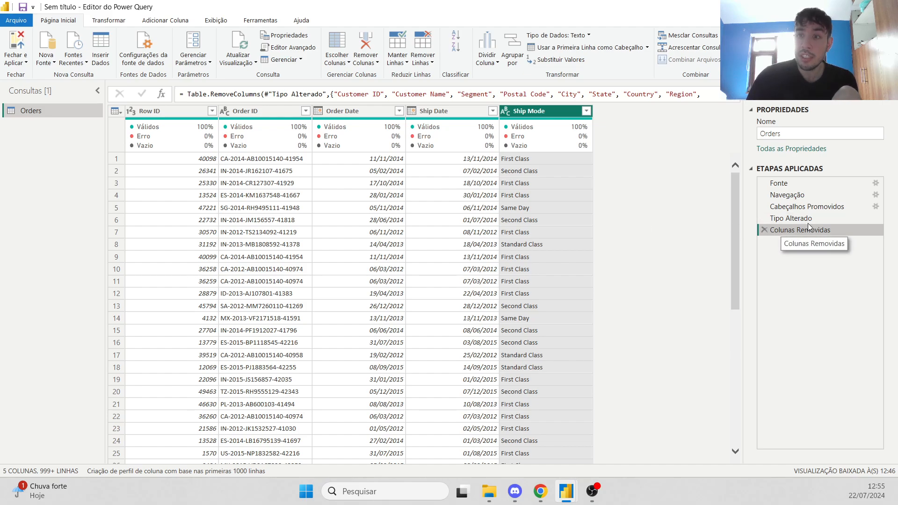
click(792, 219)
click(798, 230)
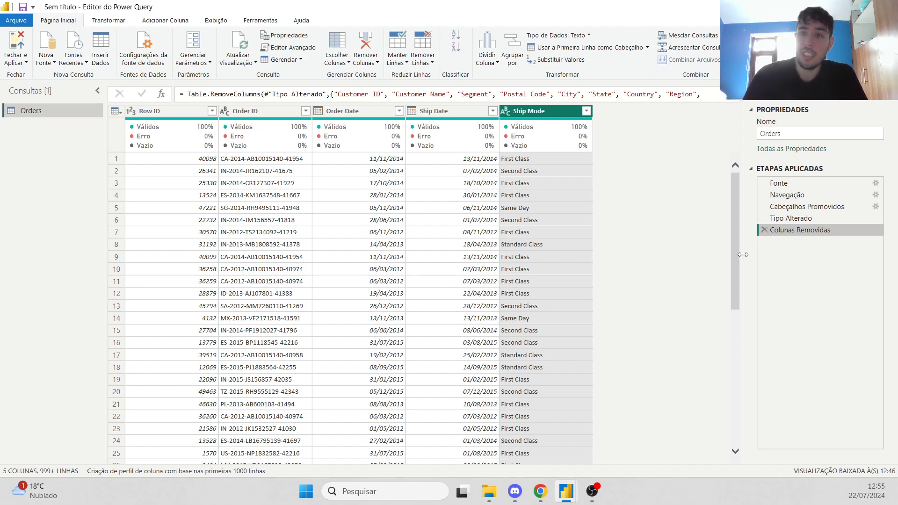
Delete the Colunas Removidas step from the query's applied steps.
click(764, 230)
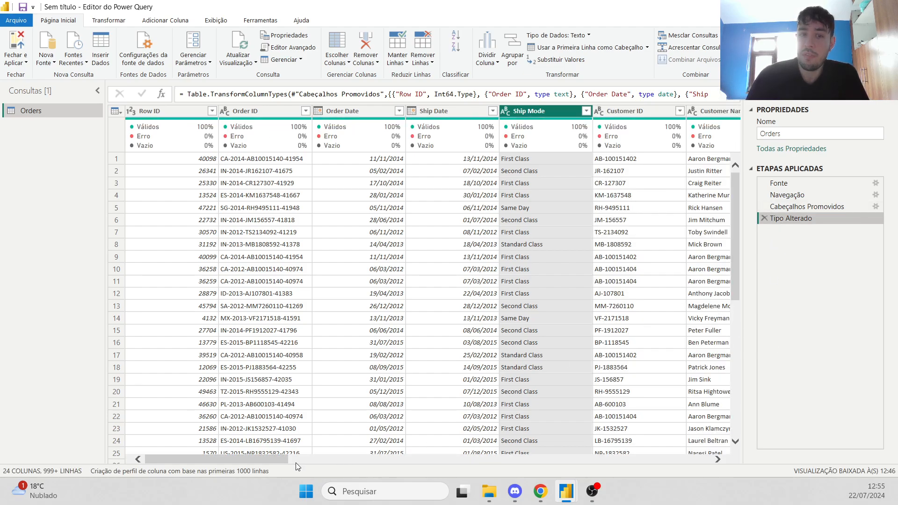
drag(287, 460, 238, 440)
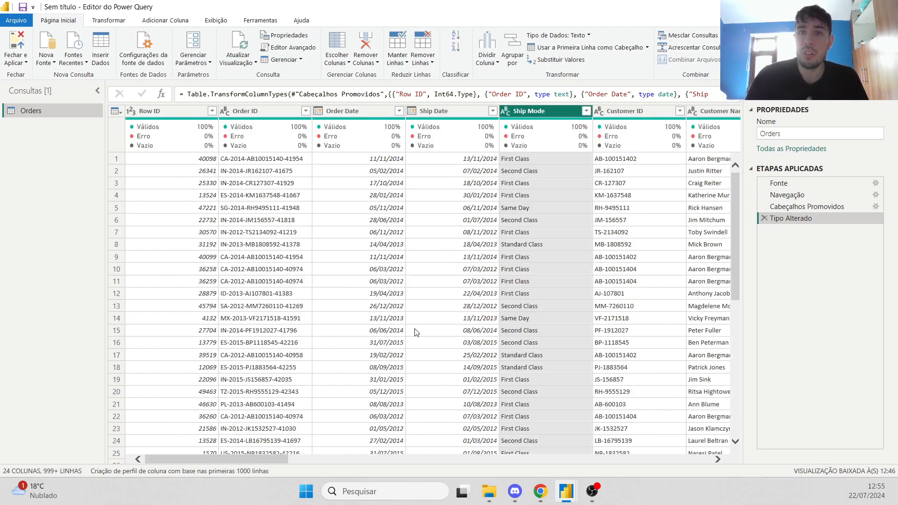
Remove the columns Customer ID through Order Priority again, keeping Row ID through Ship Mode.
click(627, 113)
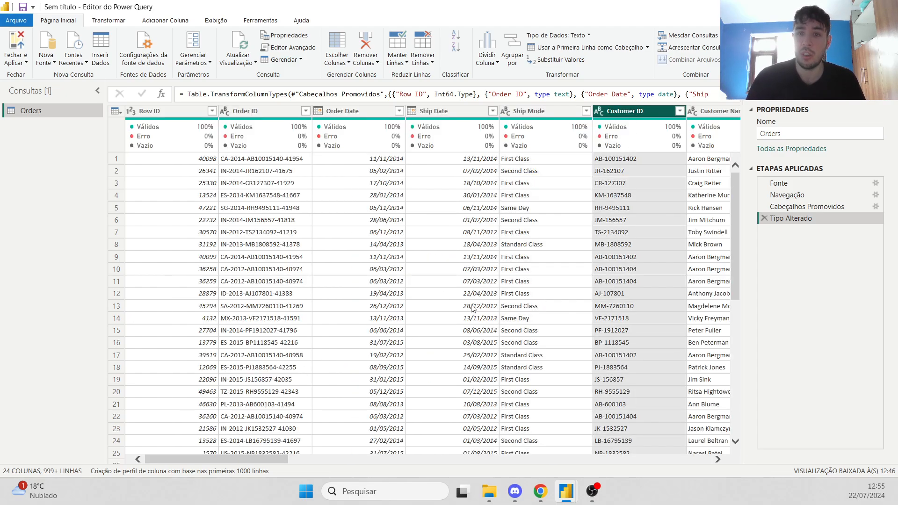
drag(273, 461, 724, 462)
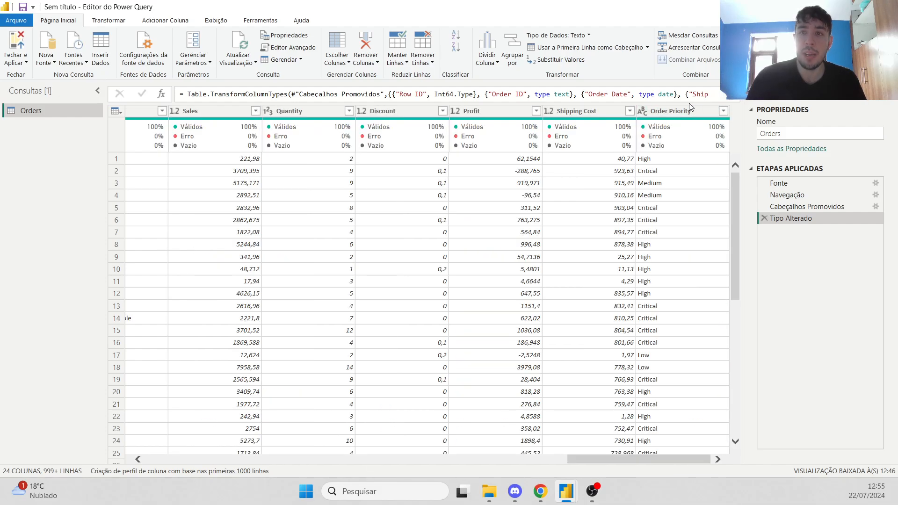
shift+click(674, 111)
right_click(680, 112)
click(725, 135)
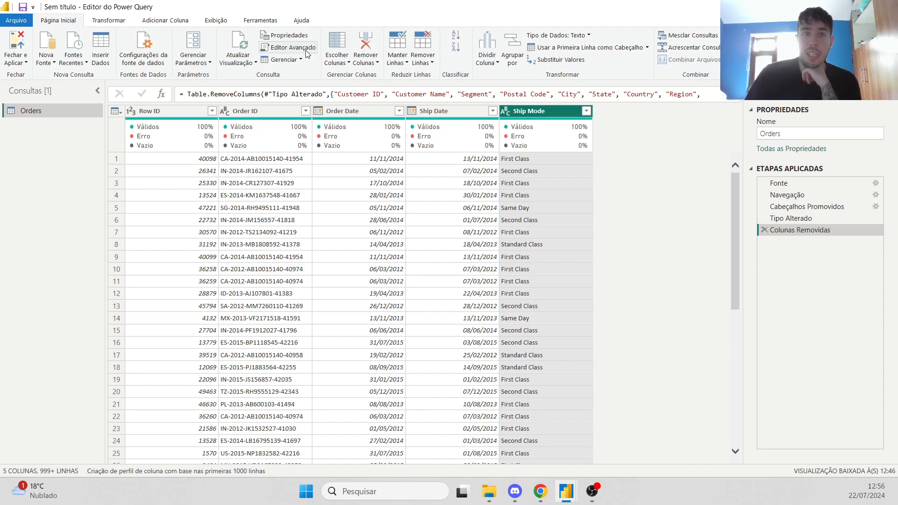
Add a column to the Orders query that extracts the first 3 characters of Ship Mode.
click(123, 21)
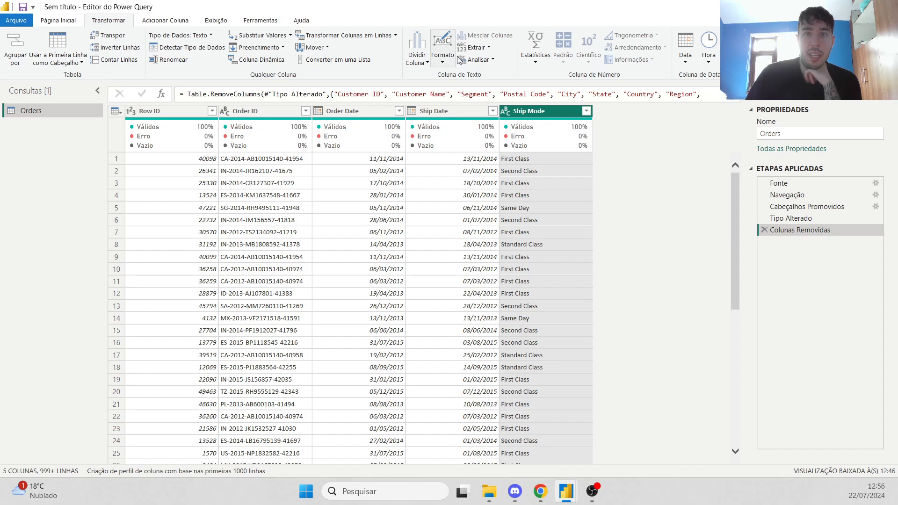
click(488, 47)
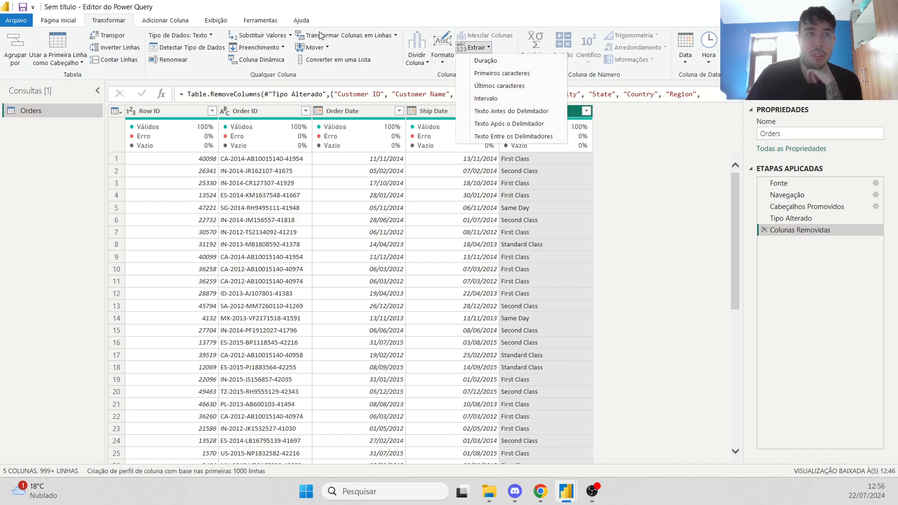
click(169, 20)
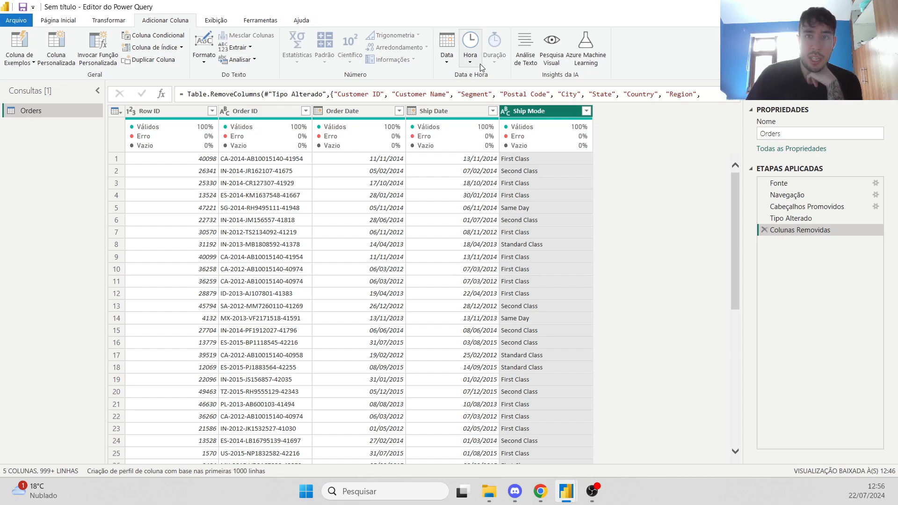
click(248, 47)
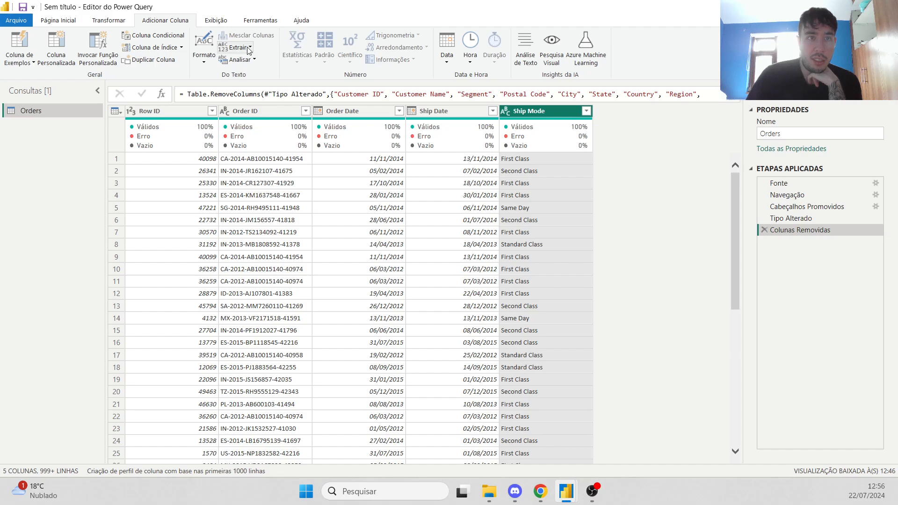
click(273, 75)
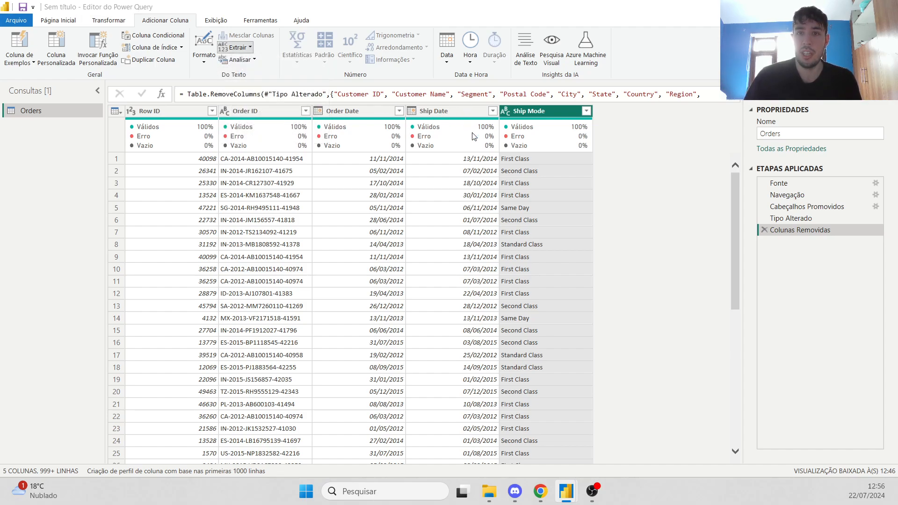
text(3)
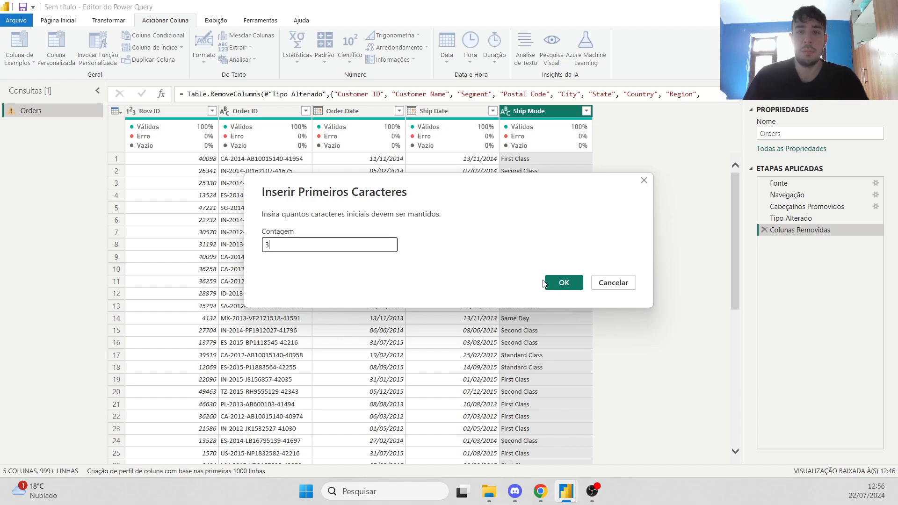
click(562, 282)
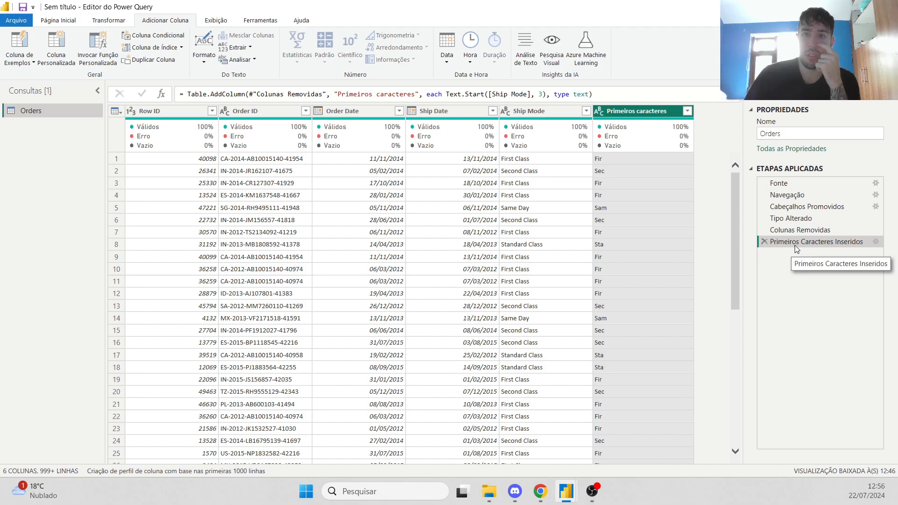
Rename the Primeiros caracteres column as Nova Coluna in a separate step, and compare the table before and after the rename.
double_click(617, 116)
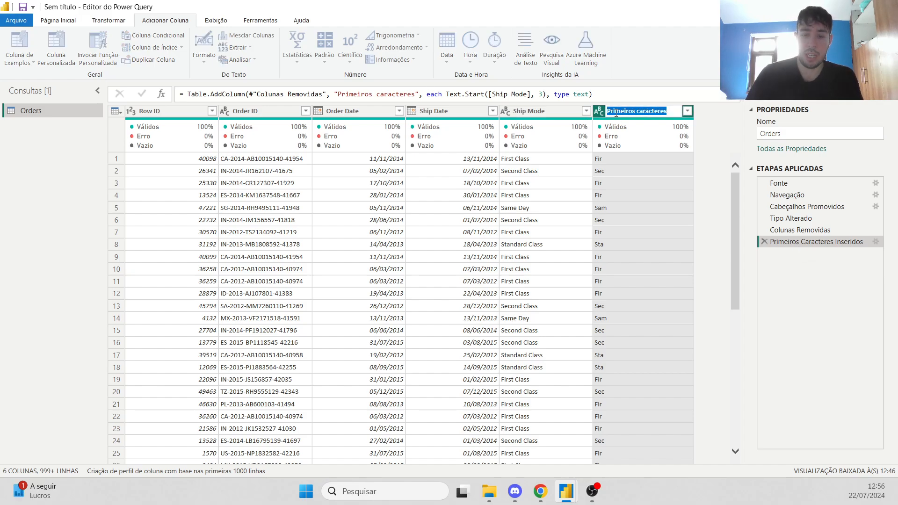
text(Nova)
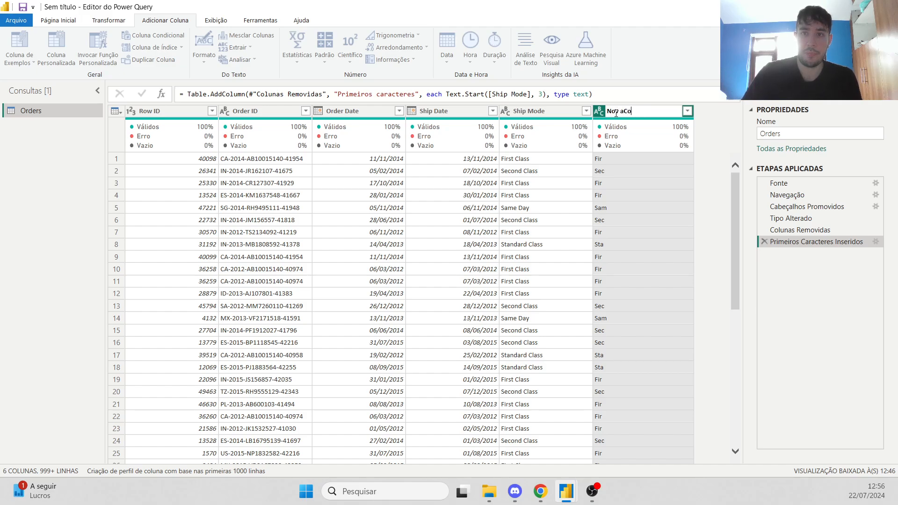
text( Coluna)
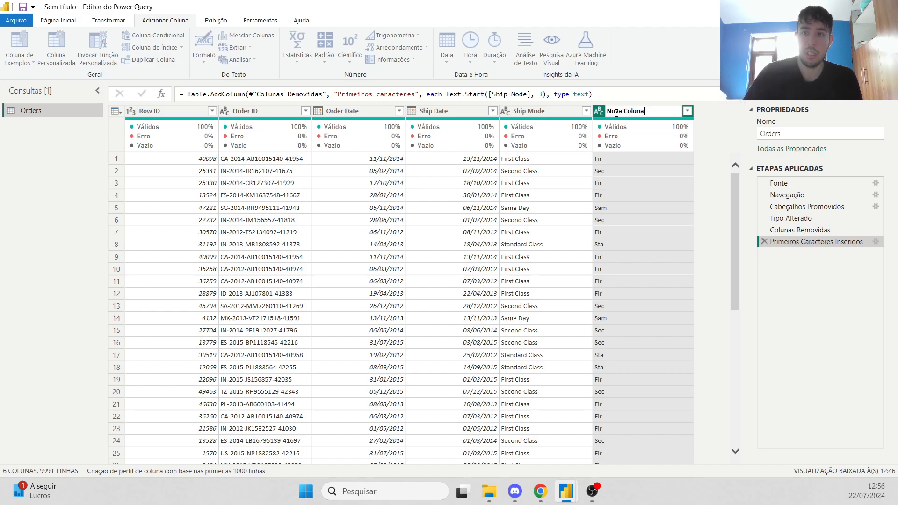
key(Return)
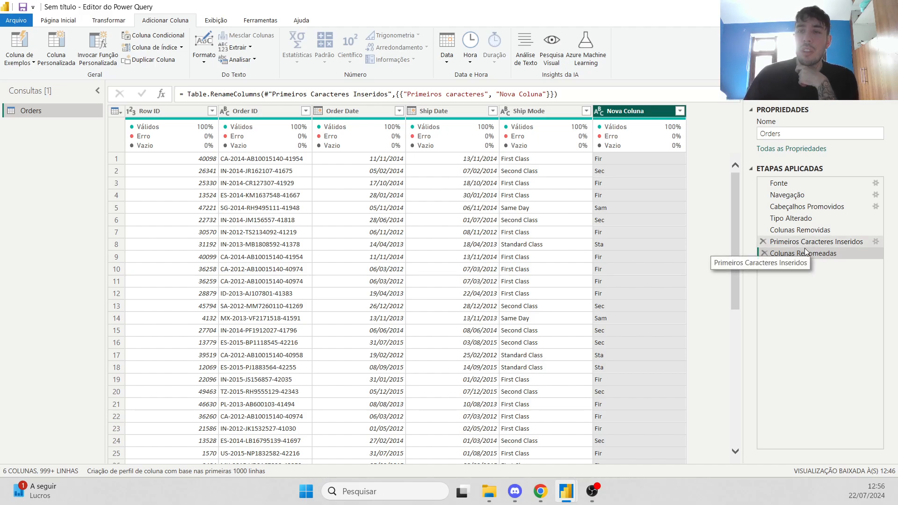
click(800, 242)
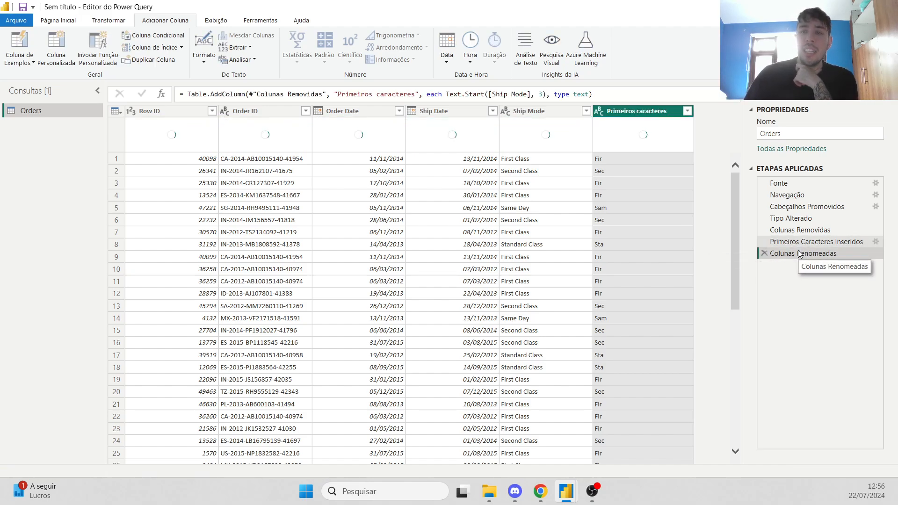
click(799, 253)
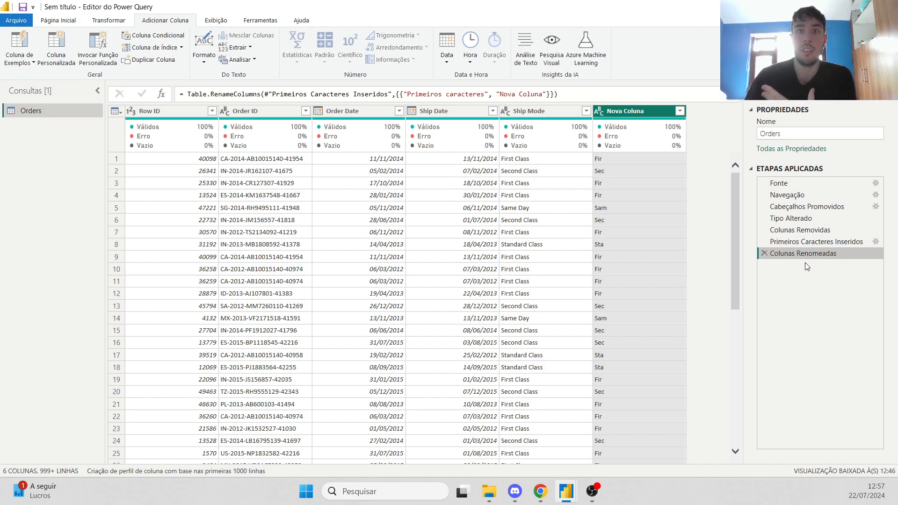
Change the column name to "Nova Coluna" directly in the Primeiros Caracteres Inseridos step's formula.
click(792, 242)
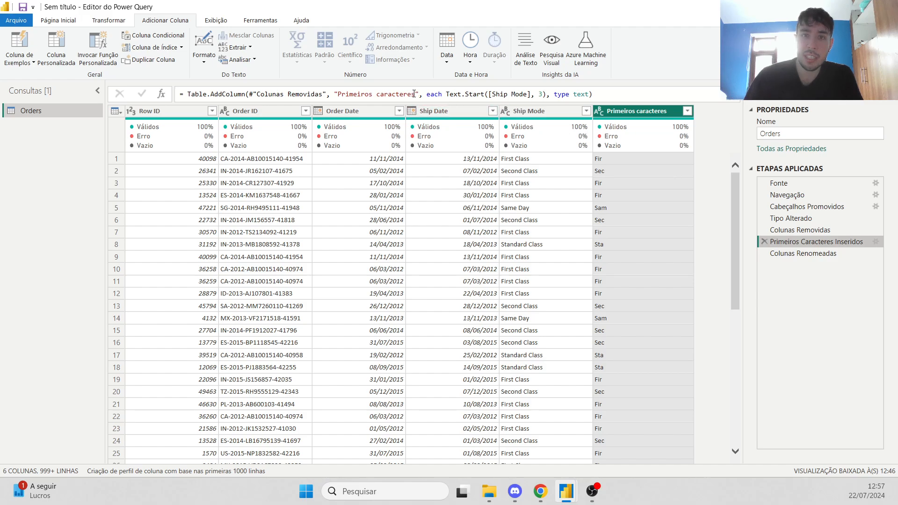
drag(414, 93, 335, 95)
text(Nova Coluna)
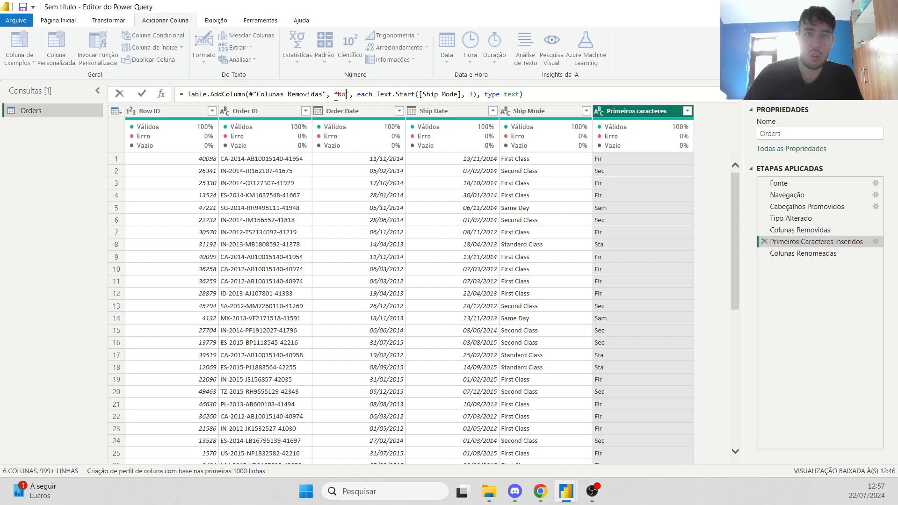
key(Return)
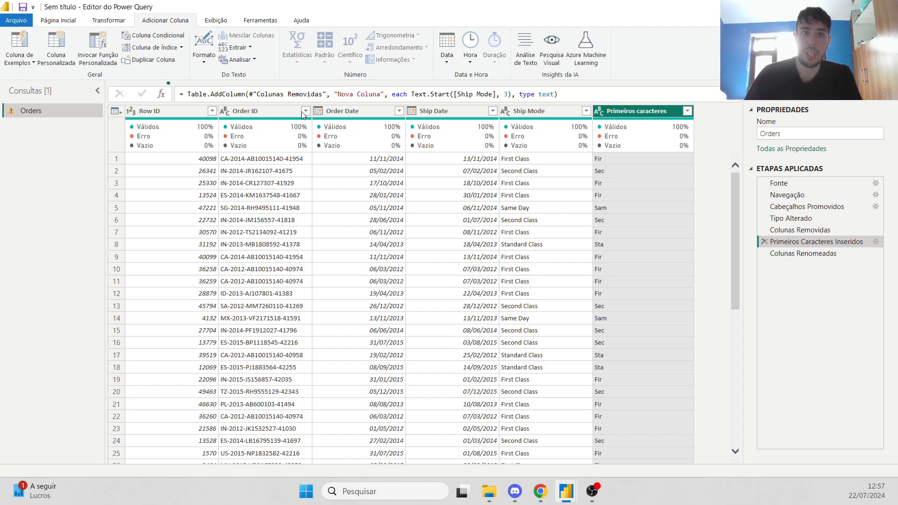
Compare the results of the Primeiros Caracteres Inseridos and Colunas Renomeadas steps after the formula edit.
click(815, 255)
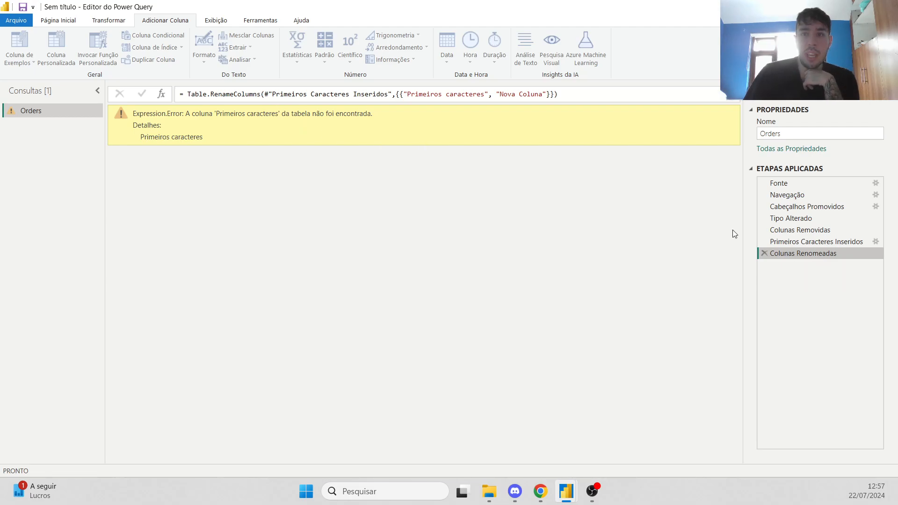
click(801, 241)
click(803, 254)
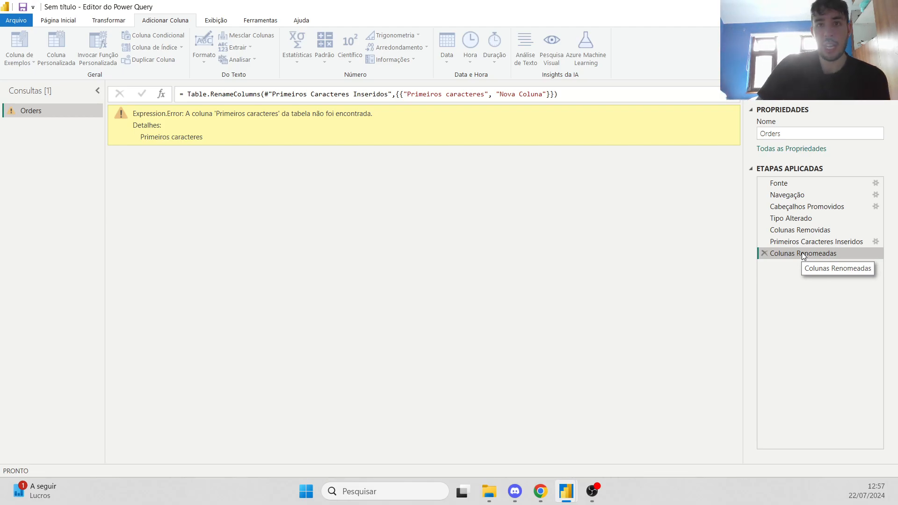
click(802, 242)
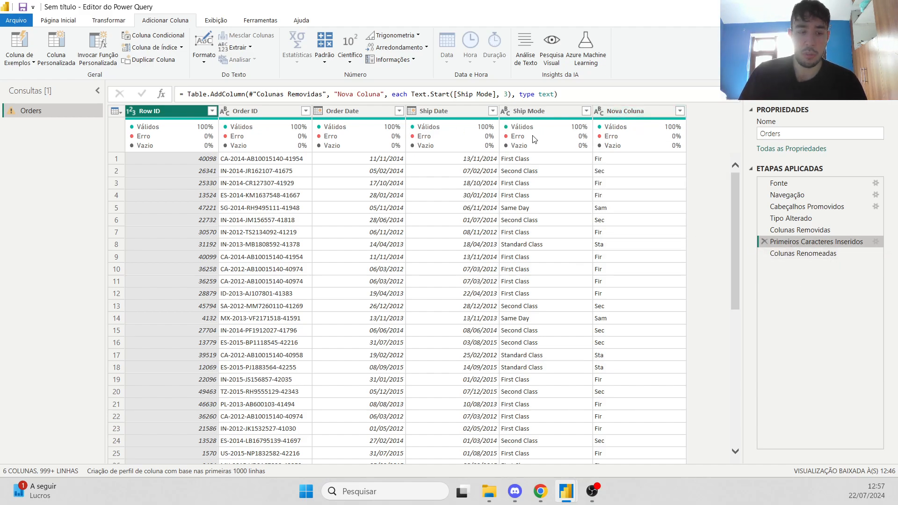
click(777, 252)
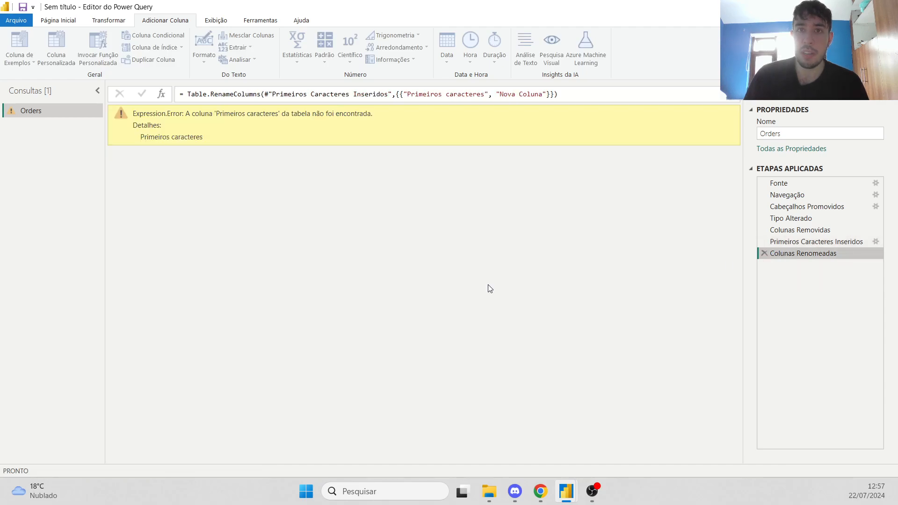
Examine the message of the Colunas Renomeadas step and highlight the original column name in its formula.
drag(185, 112, 310, 114)
click(310, 113)
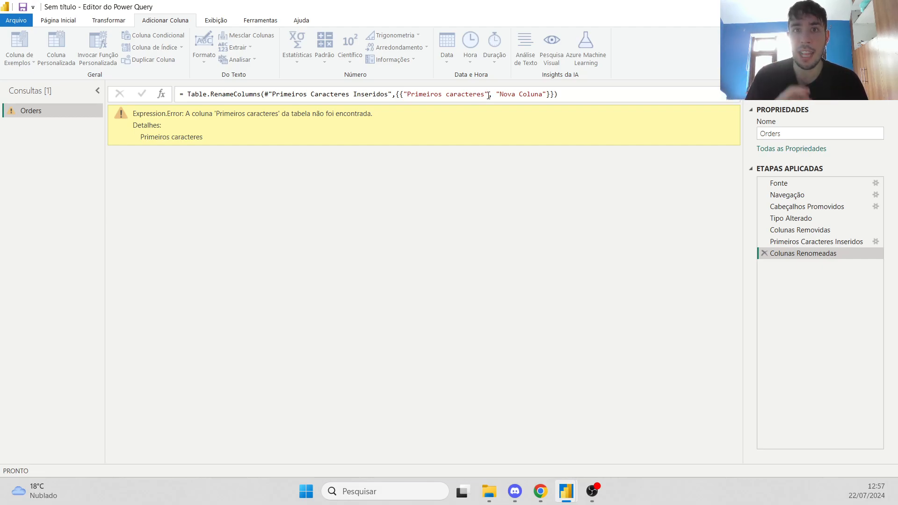
drag(488, 96, 406, 98)
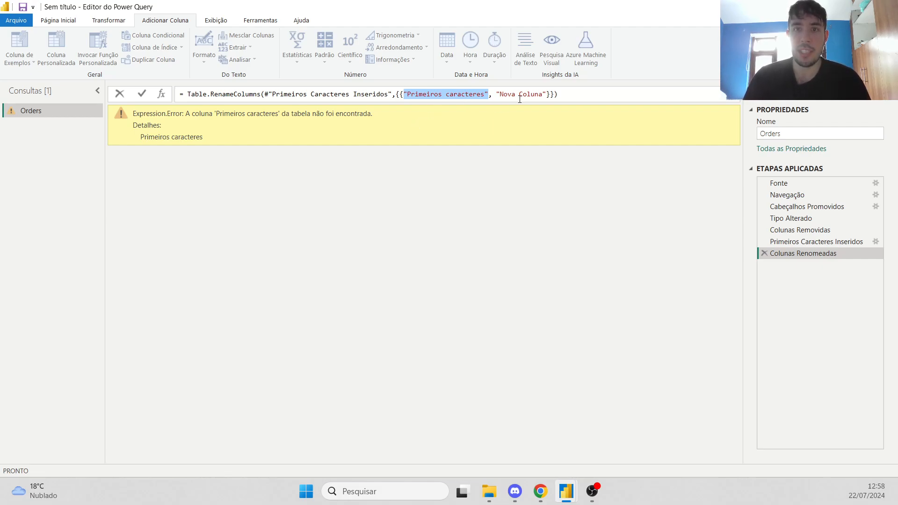
Review the Primeiros Caracteres Inseridos, Colunas Renomeadas and Colunas Removidas steps to trace how the column name passes between them.
click(795, 241)
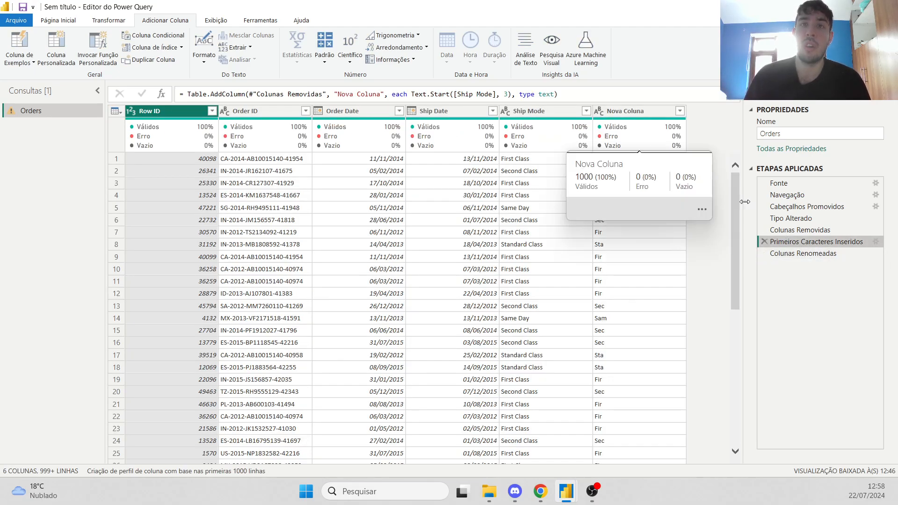
click(798, 253)
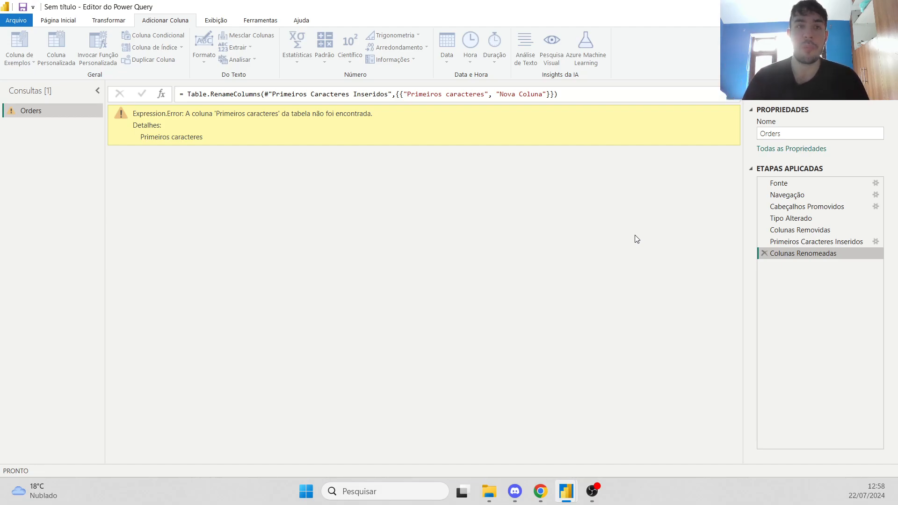
click(776, 230)
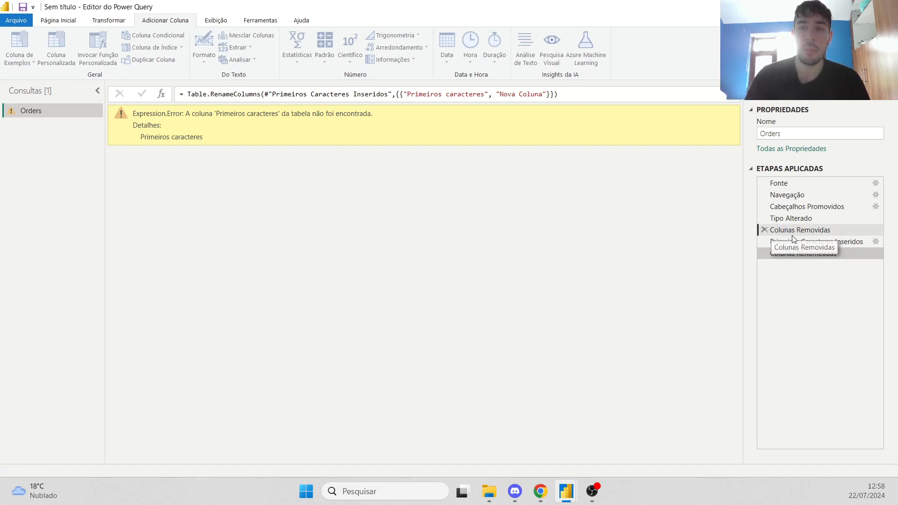
click(797, 253)
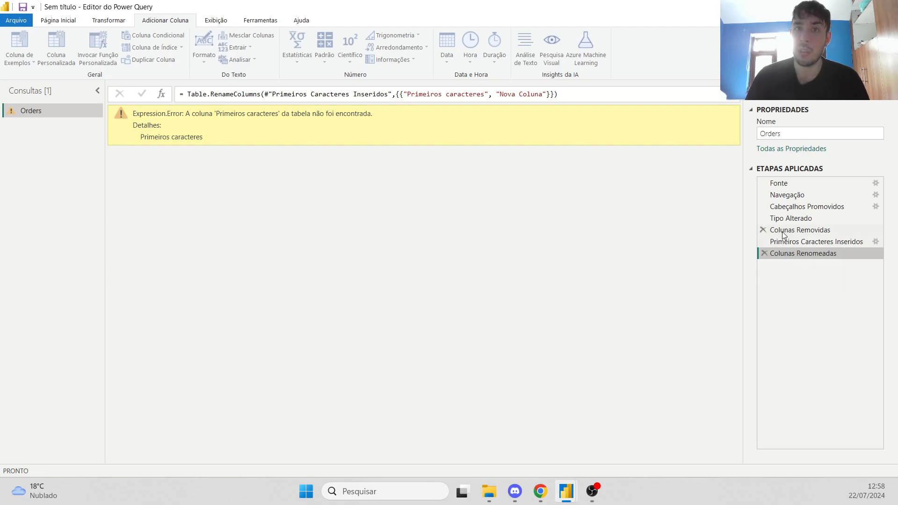
Delete the Colunas Renomeadas step from the query's applied steps.
click(799, 243)
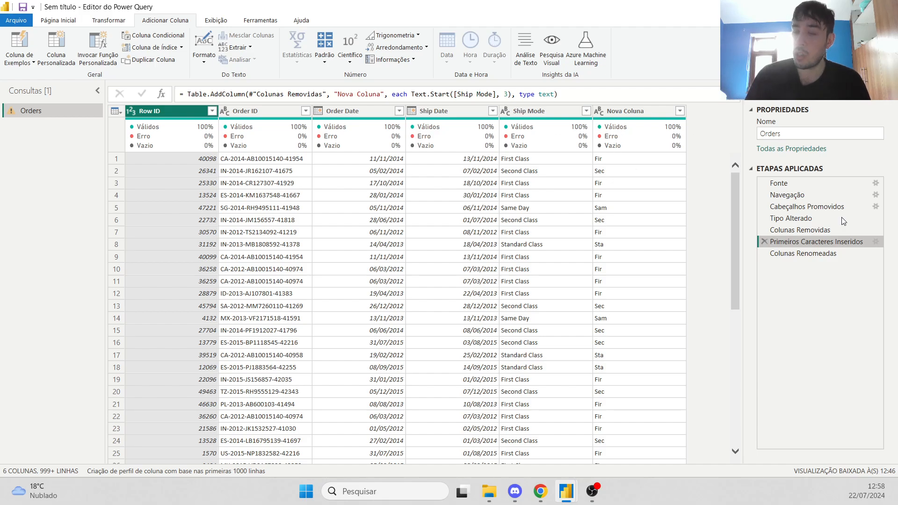
click(806, 253)
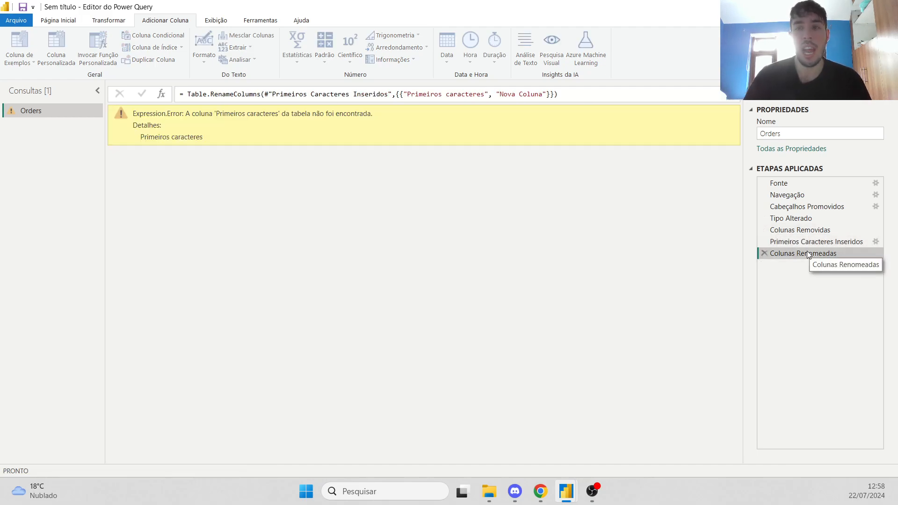
key(Delete)
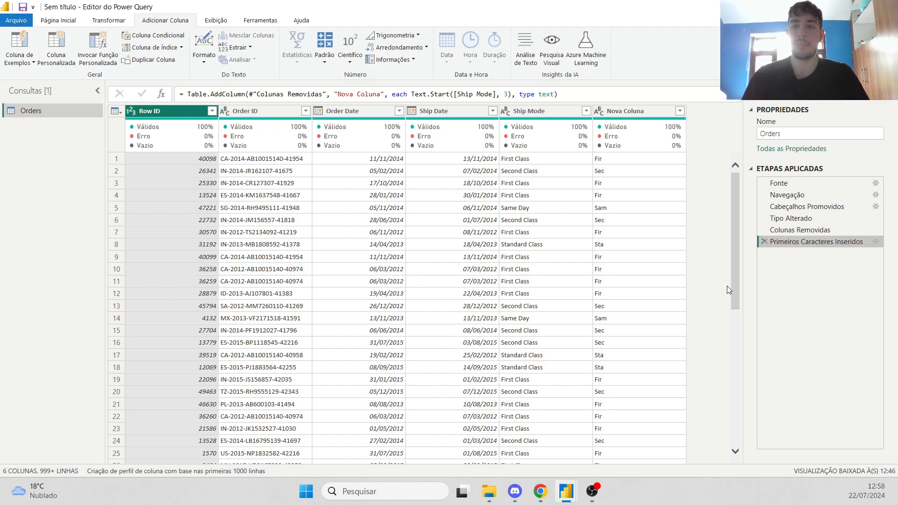
Switch to File Explorer and rename the global_superstore_2016 workbook as global_superstore_20167.
click(489, 491)
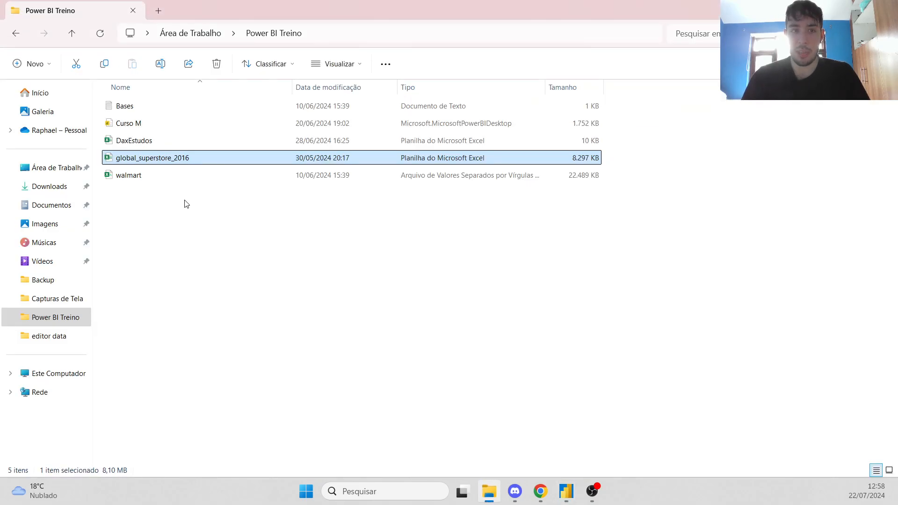
click(160, 64)
key(End)
text(7)
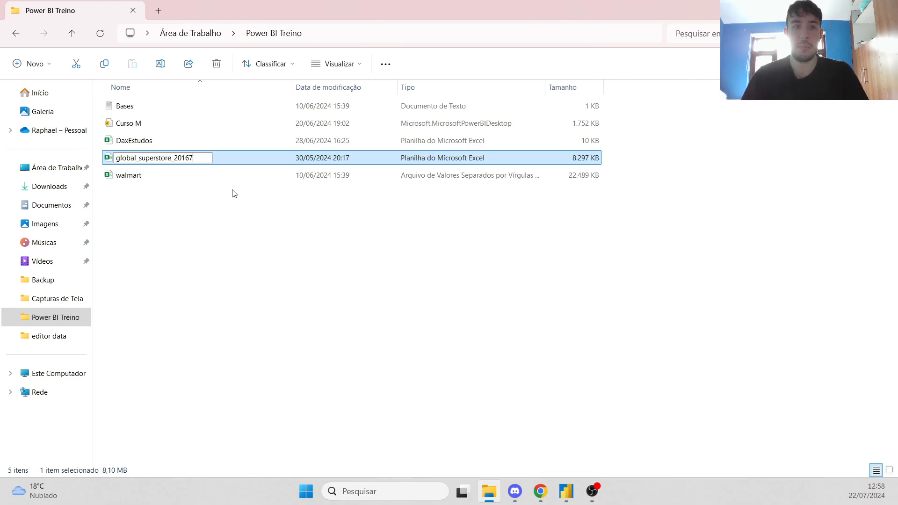
key(Return)
Switch back to the Power Query Editor and examine the file path in the Fonte step's formula.
mouse_move(578, 495)
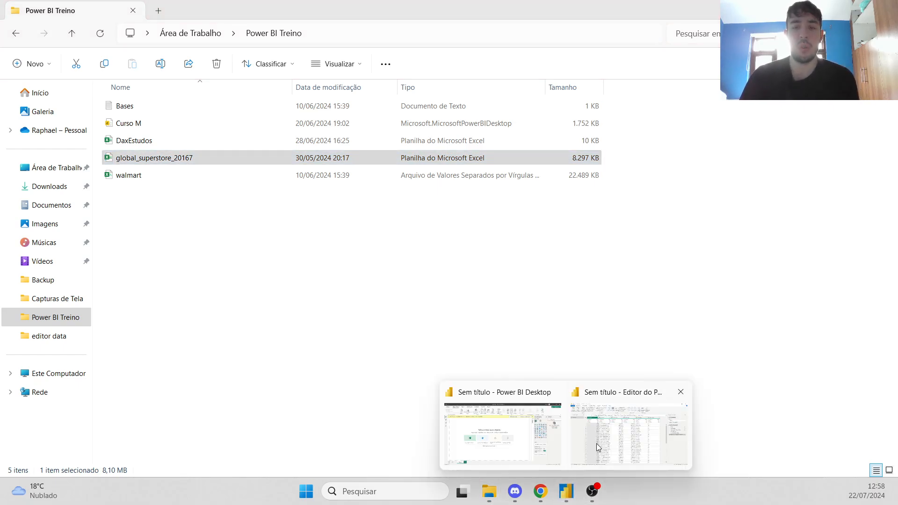
click(596, 443)
click(790, 184)
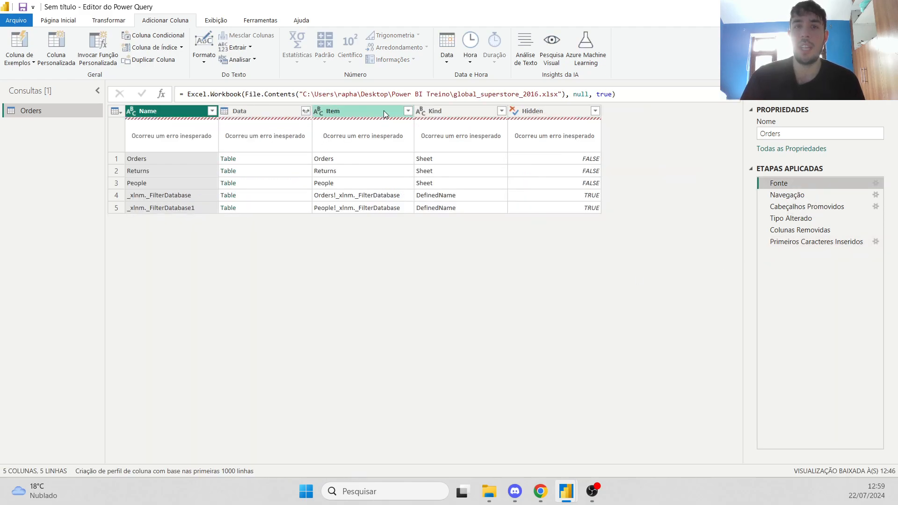
drag(302, 96, 414, 96)
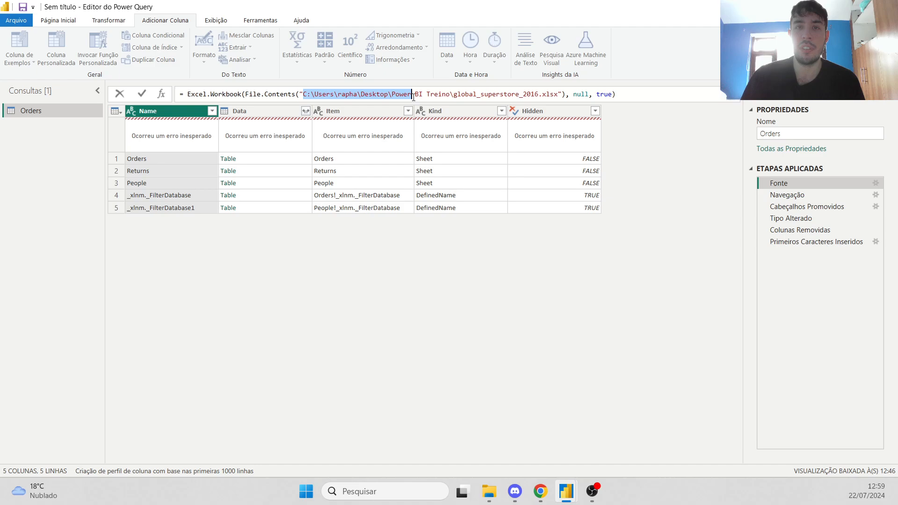
click(427, 96)
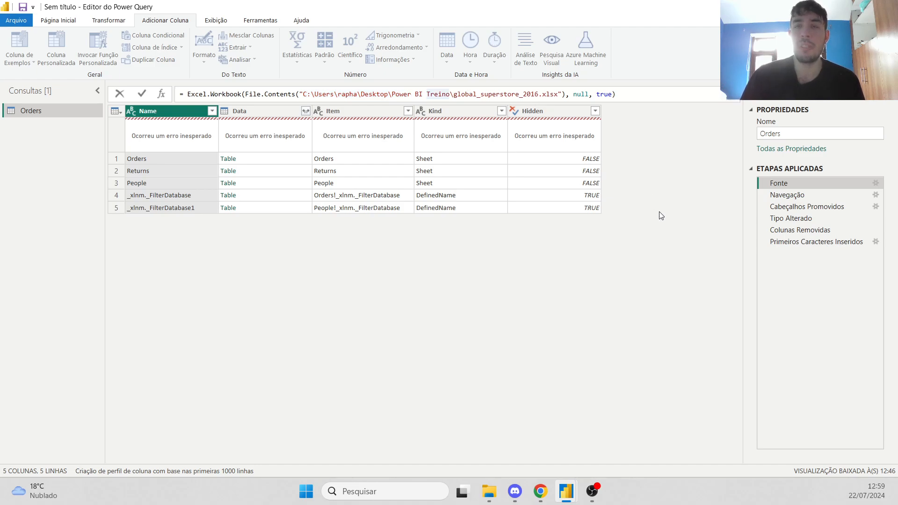
Refresh the preview of the Orders query.
click(679, 284)
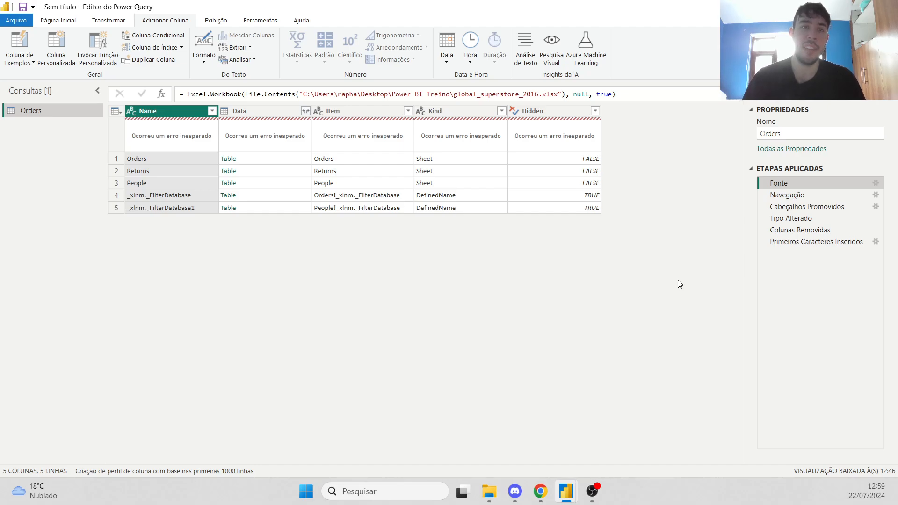
click(57, 24)
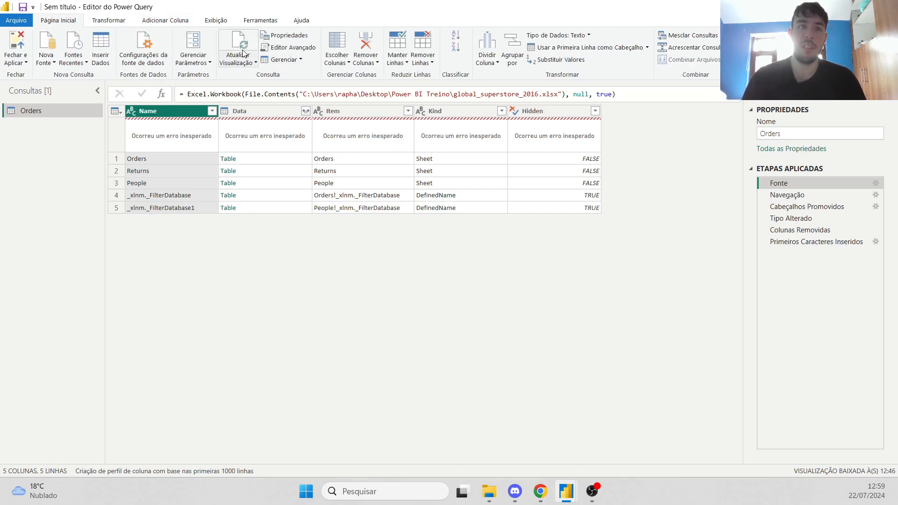
click(243, 54)
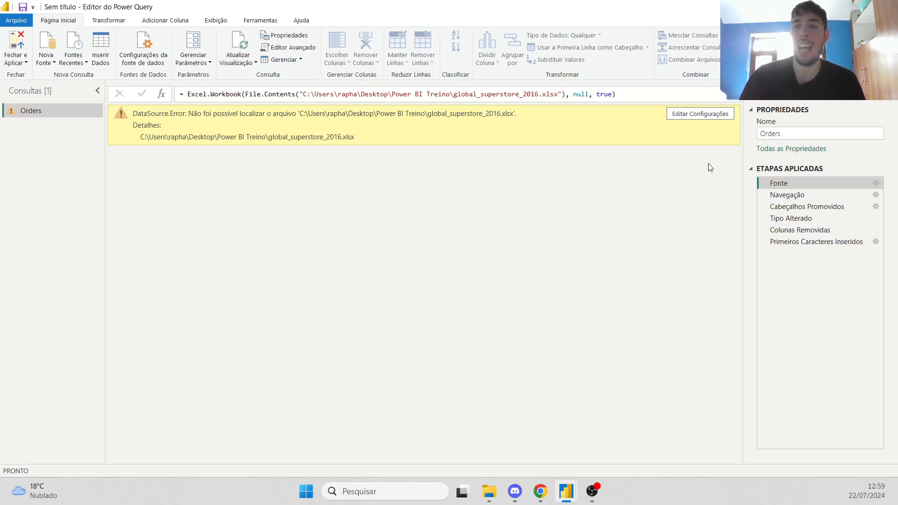
Examine the applied steps between Navegação and Colunas Removidas for the data source error, tracing it back to the file path in Fonte.
click(793, 196)
click(794, 218)
click(795, 231)
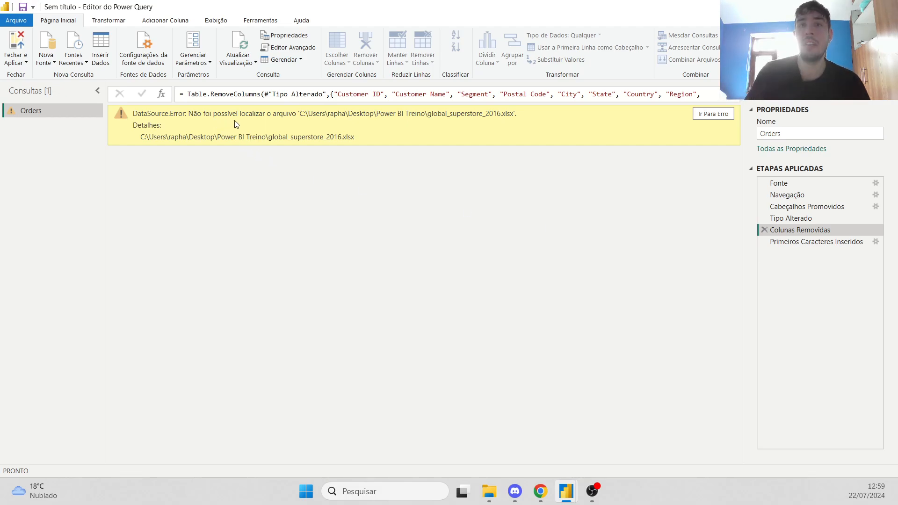
click(777, 218)
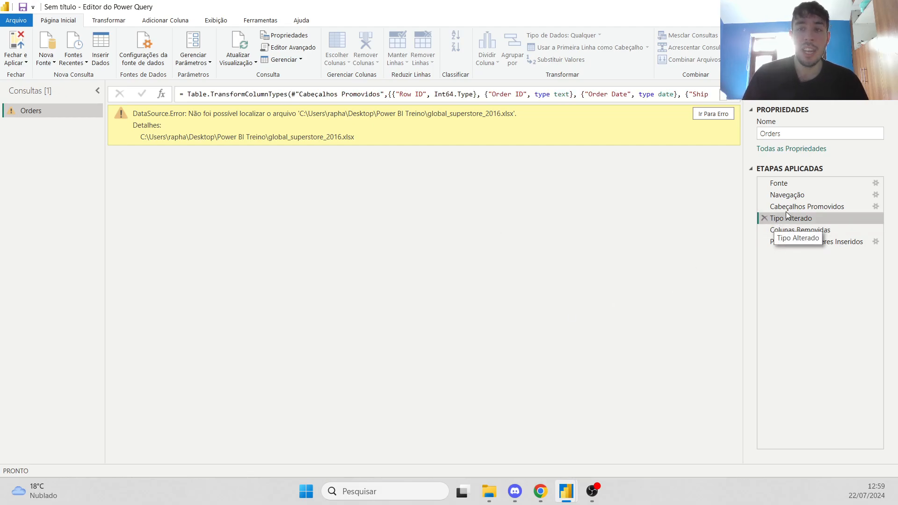
click(787, 205)
click(786, 196)
click(785, 183)
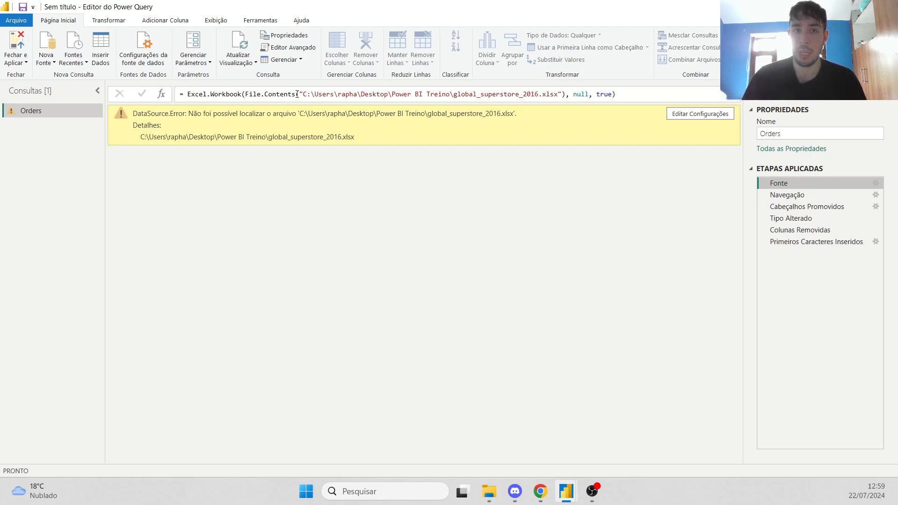
drag(306, 94, 561, 93)
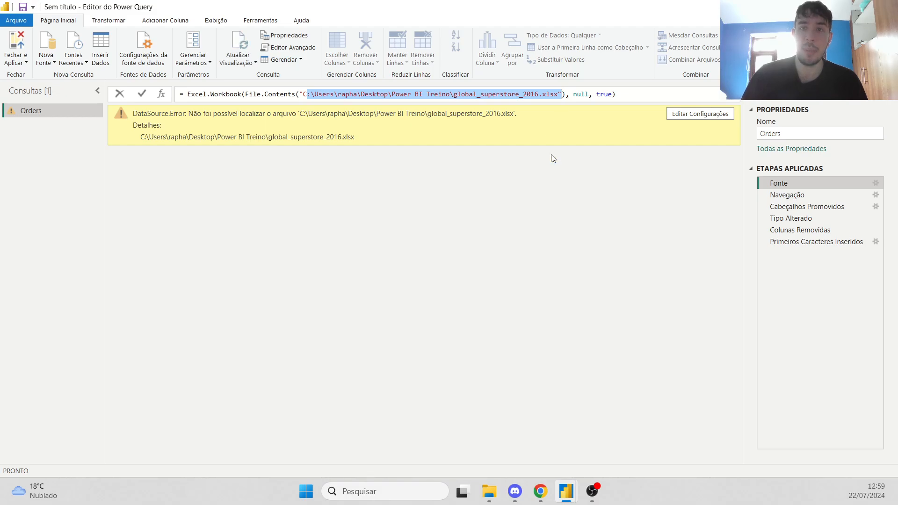
key(Escape)
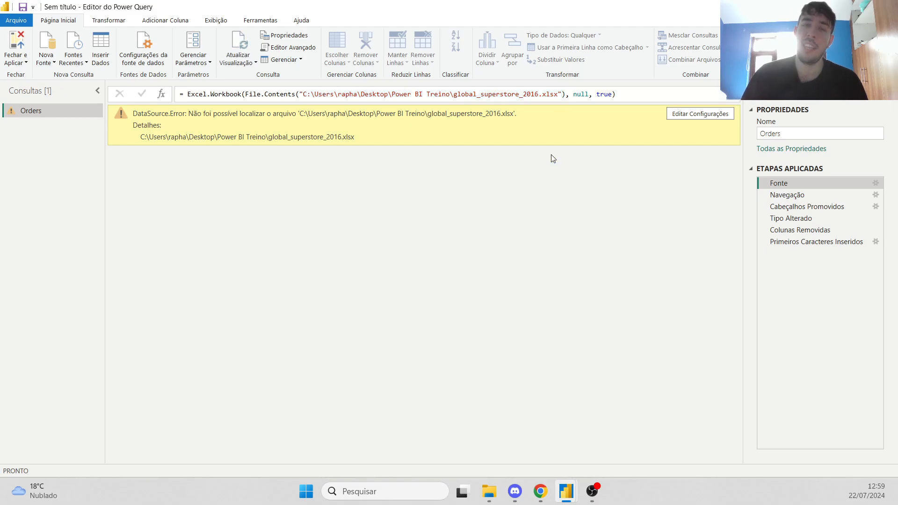
Change the file name in the Fonte step's formula to global_superstore_20167.xlsx.
click(541, 94)
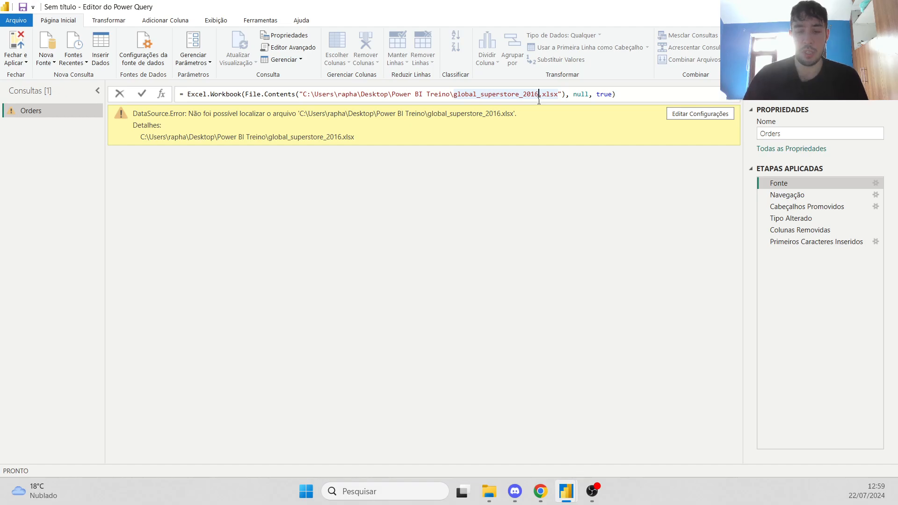
text(7)
key(Return)
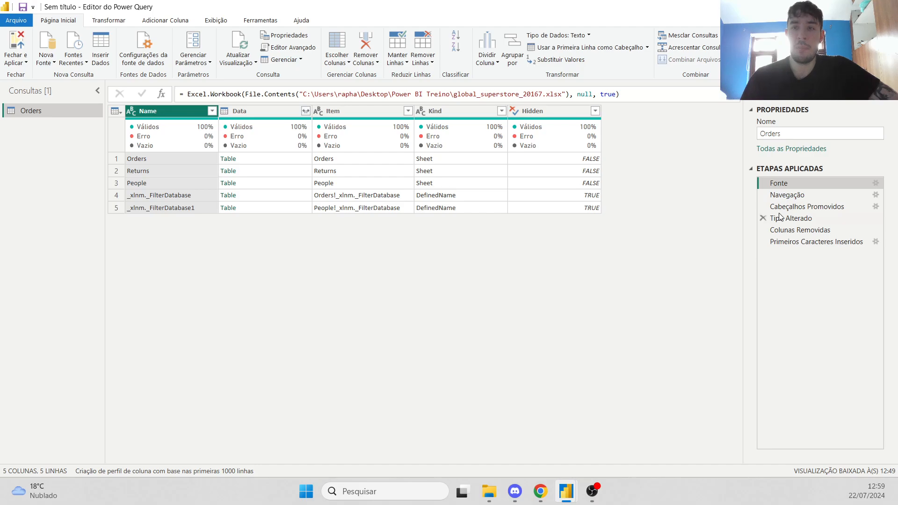
Review the steps after Fonte, from Navegação through Primeiros Caracteres Inseridos, to check that the data loads.
click(794, 194)
click(807, 208)
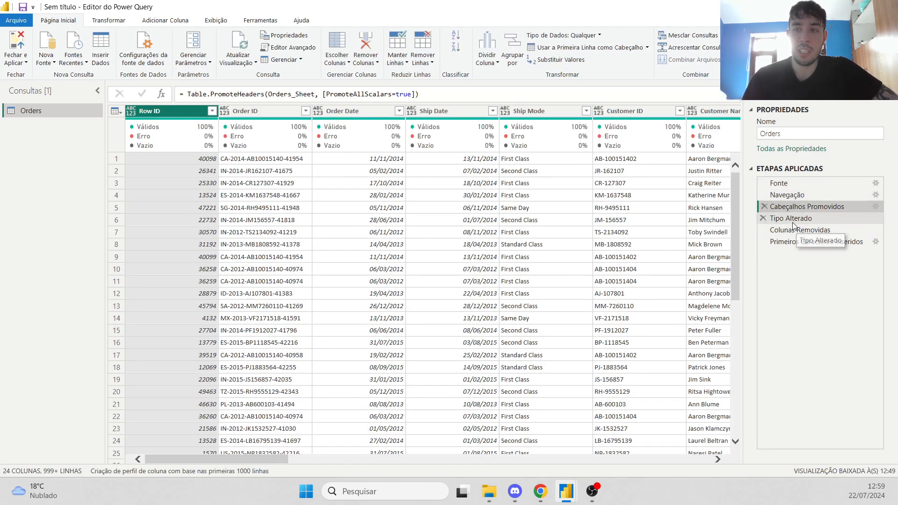
click(800, 219)
click(790, 241)
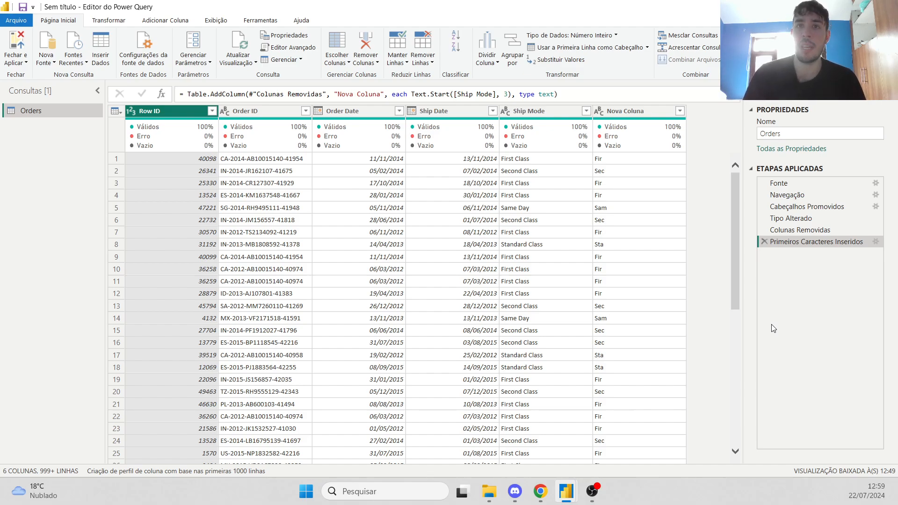
Switch to File Explorer and rename the global_superstore_20167 workbook as global_superstore_2016.
key(alt+Tab)
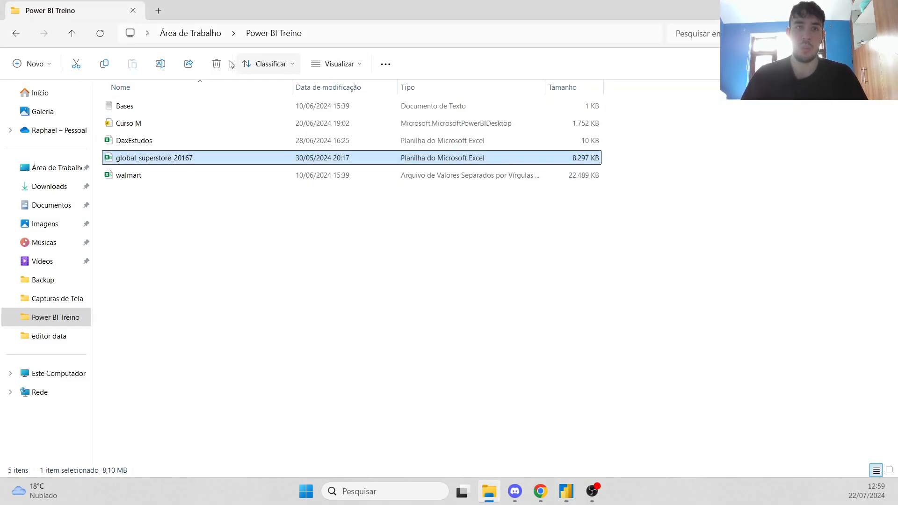
click(167, 64)
click(196, 154)
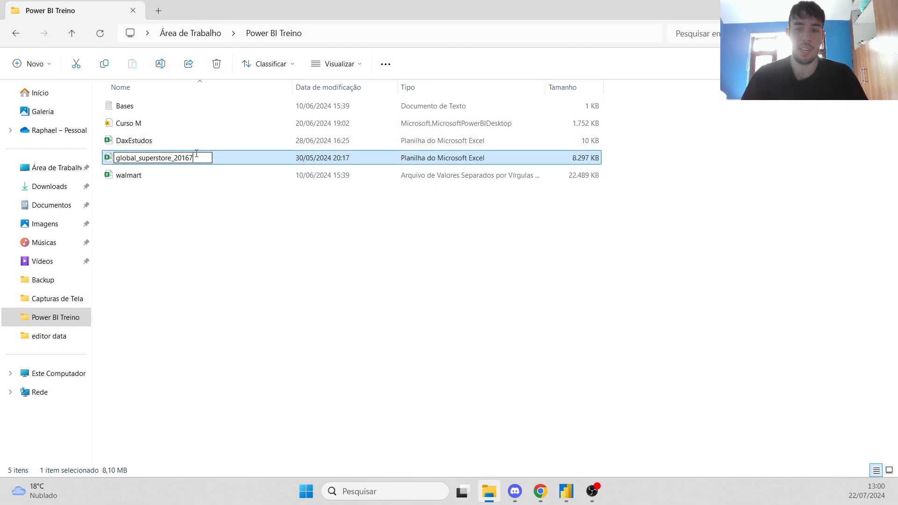
key(BackSpace)
key(Return)
Switch back to the Power Query Editor and refresh the query preview against the renamed workbook.
key(alt+Tab)
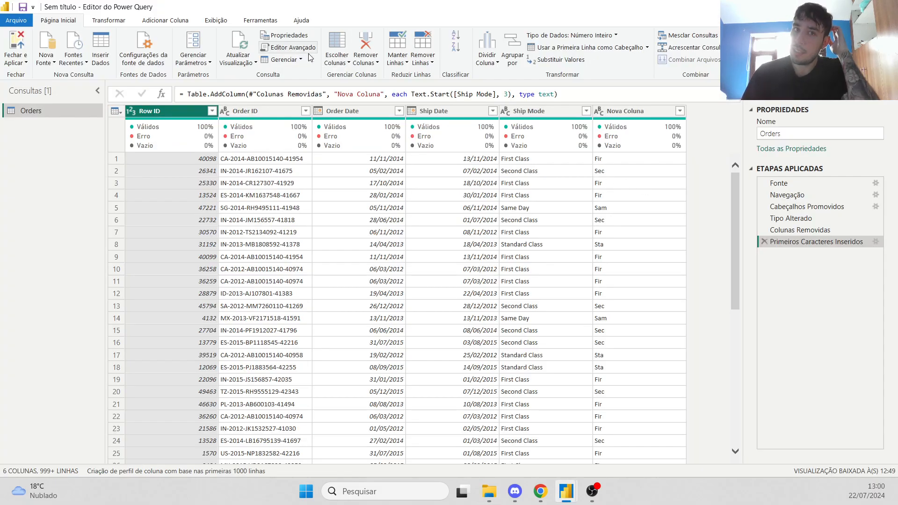
click(239, 57)
click(260, 74)
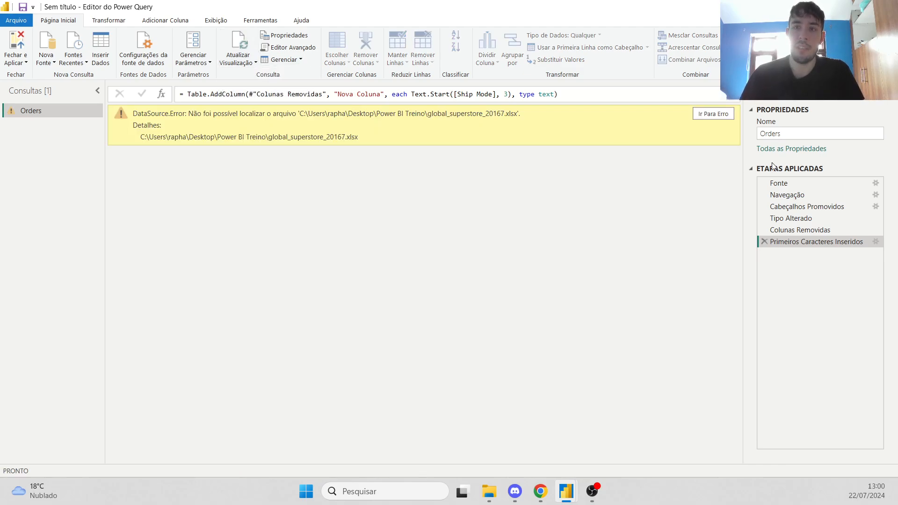
Set the file name in the Fonte step's formula back to global_superstore_2016.xlsx.
click(810, 183)
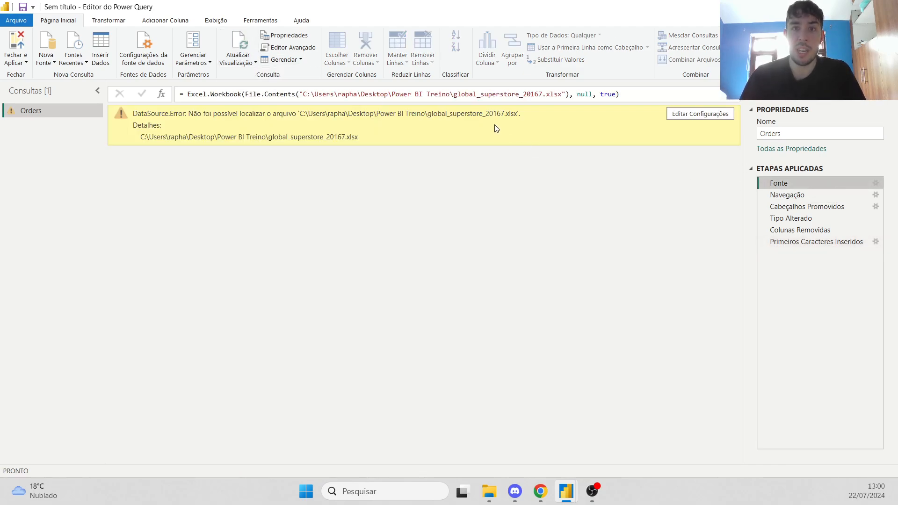
click(539, 94)
key(Delete)
key(Return)
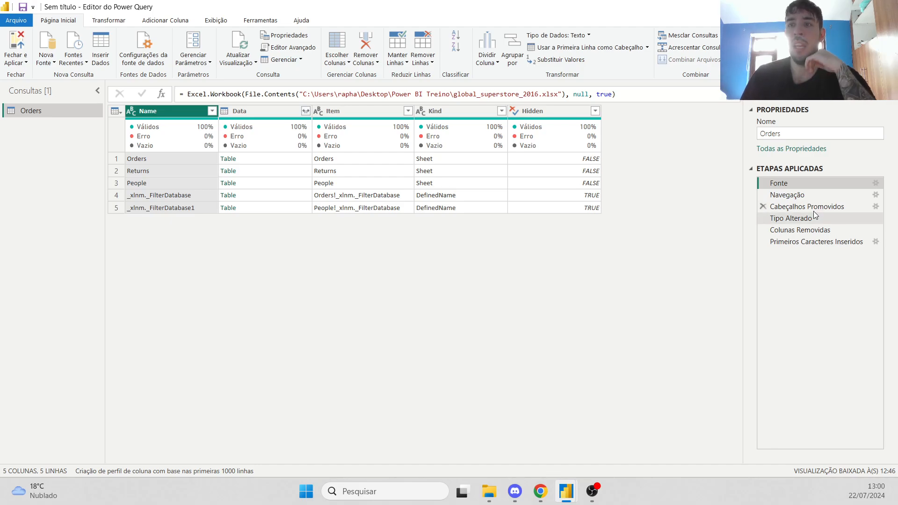
Recheck the Cabeçalhos Promovidos, Tipo Alterado, Colunas Removidas and Primeiros Caracteres Inseridos steps with the restored source path.
click(812, 208)
click(811, 222)
click(815, 230)
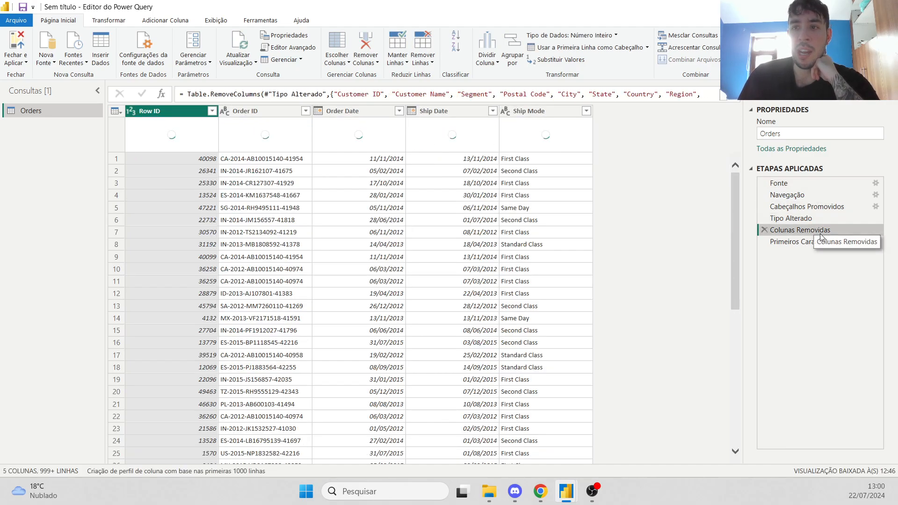
click(821, 240)
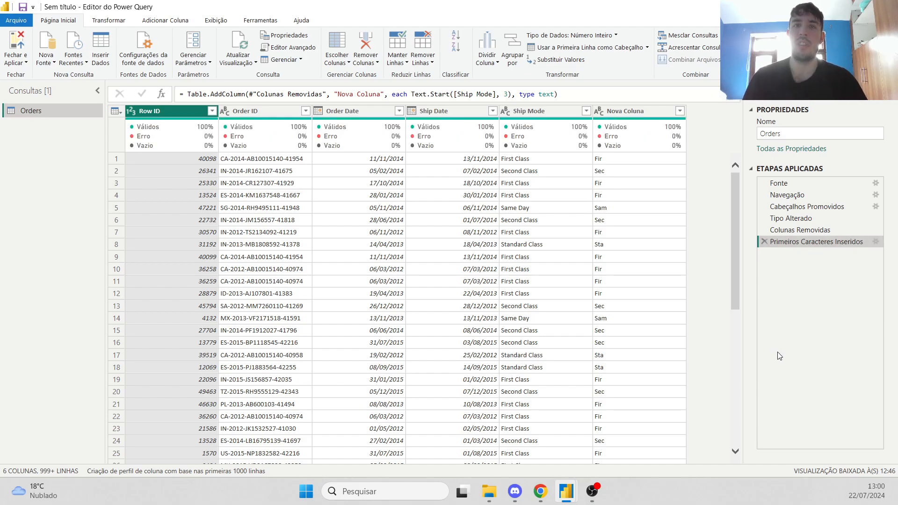